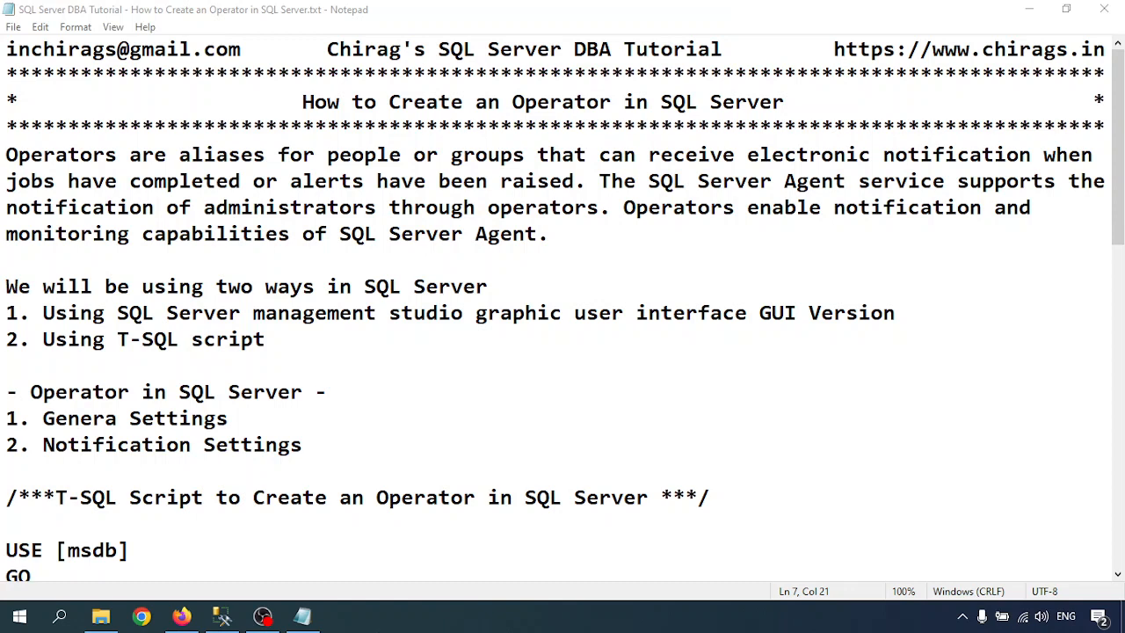
Correct 'Genera' to 'General' on line 12 so the heading reads 'General Settings'.
{"action": "left_click", "coordinate": [118, 419]}
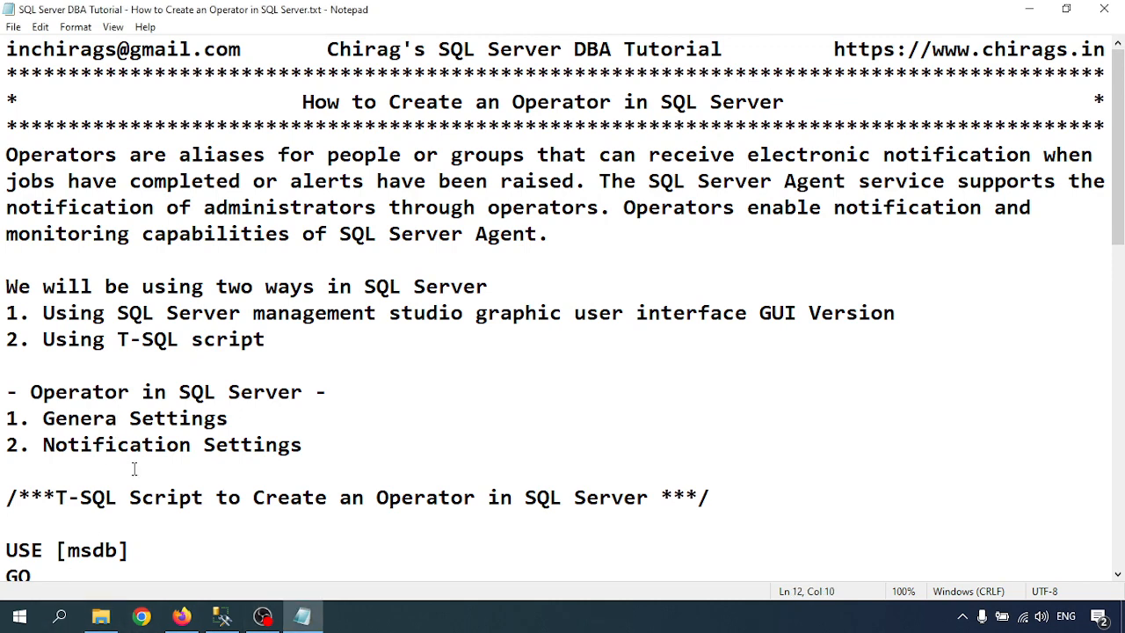
{"action": "type", "text": "l"}
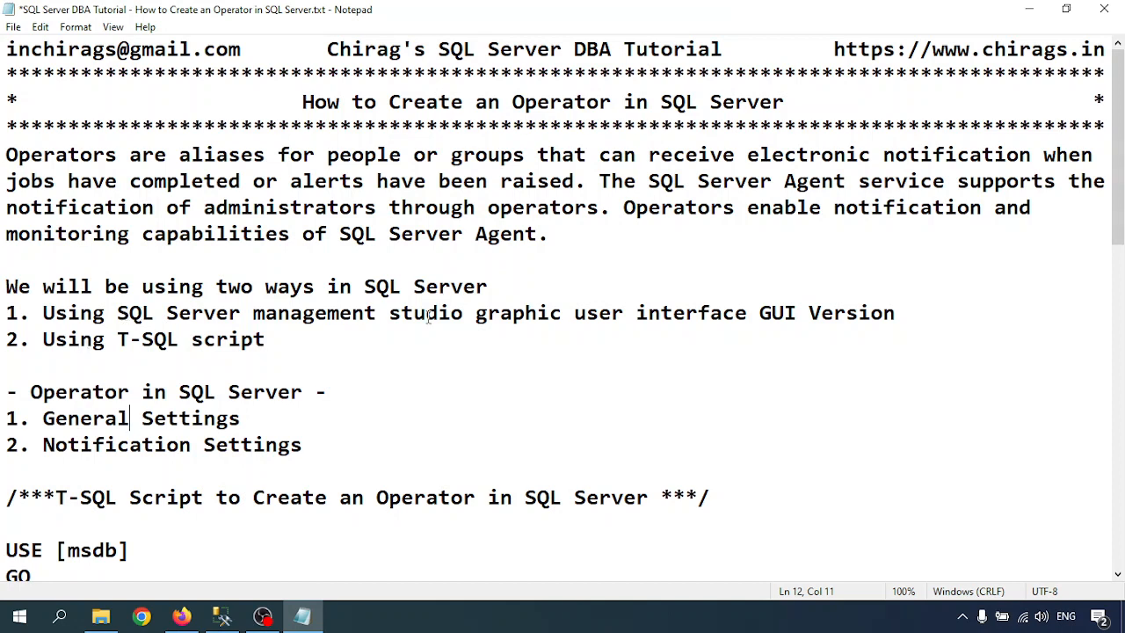
Reconnect to the server as sa and expand SQL Server Agent and its Operators folder.
{"action": "left_click", "coordinate": [221, 621]}
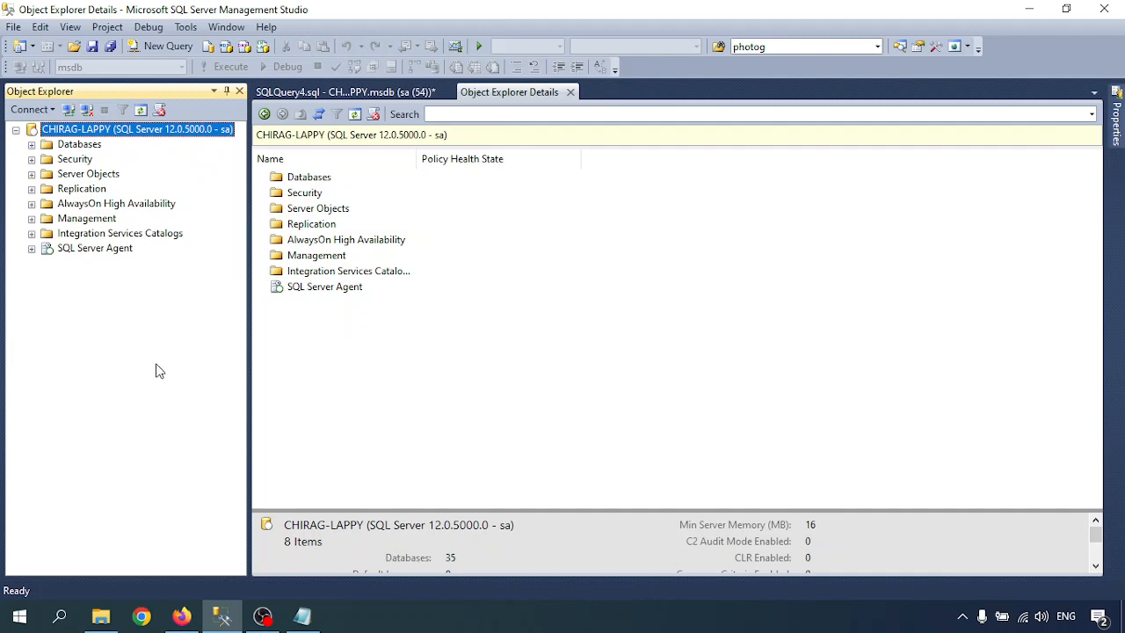
{"action": "left_click", "coordinate": [87, 110]}
{"action": "left_click", "coordinate": [69, 112]}
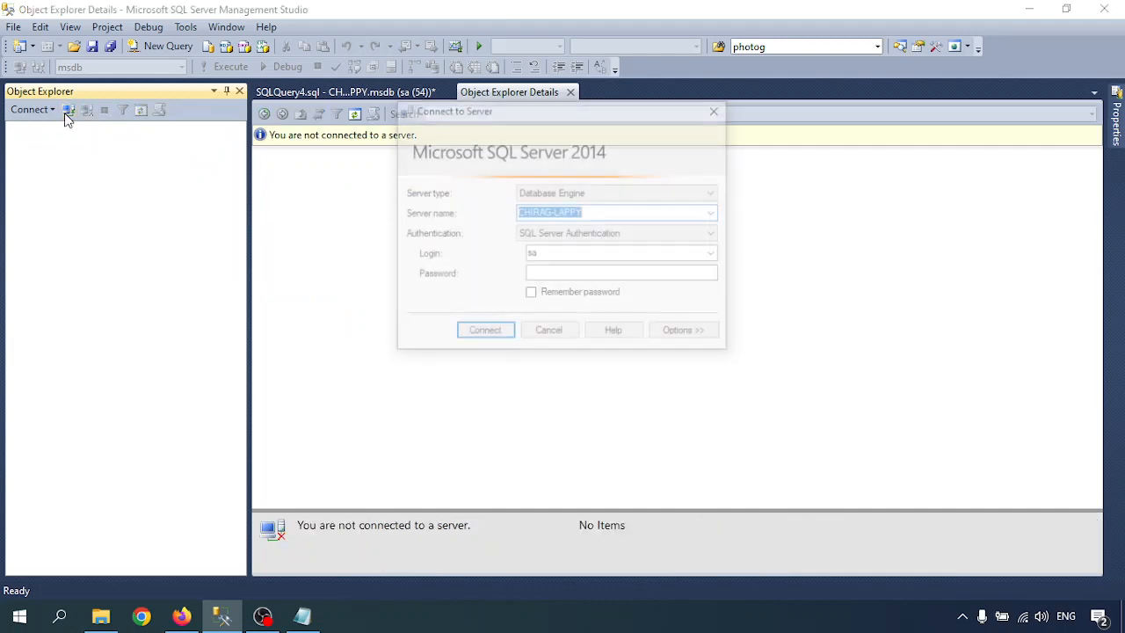
{"action": "left_click", "coordinate": [557, 272]}
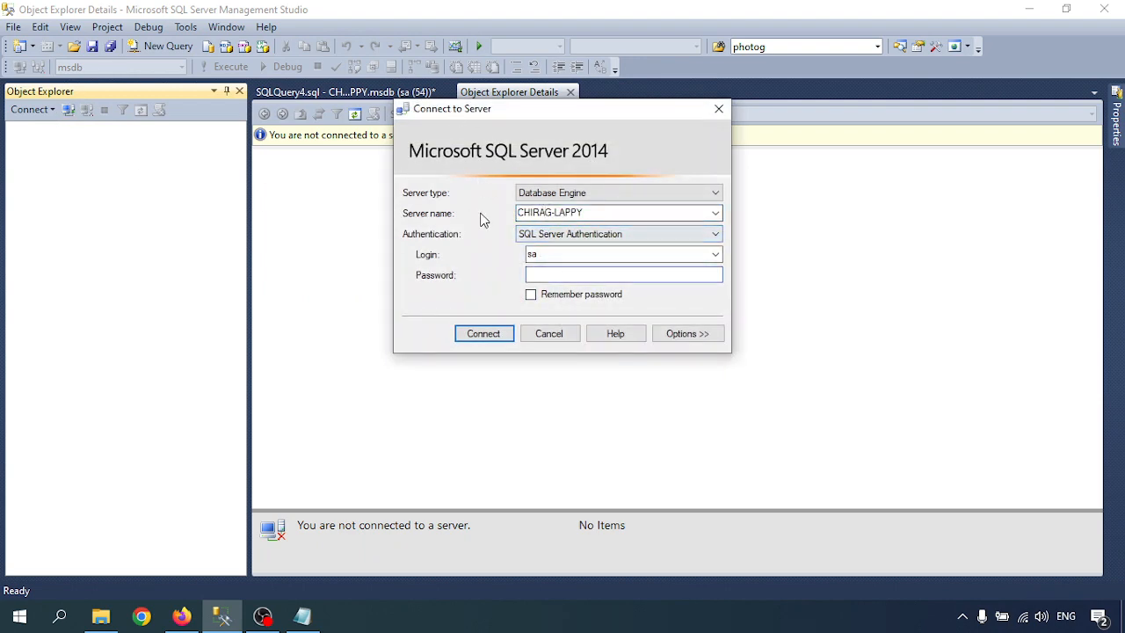
{"action": "left_click", "coordinate": [603, 214]}
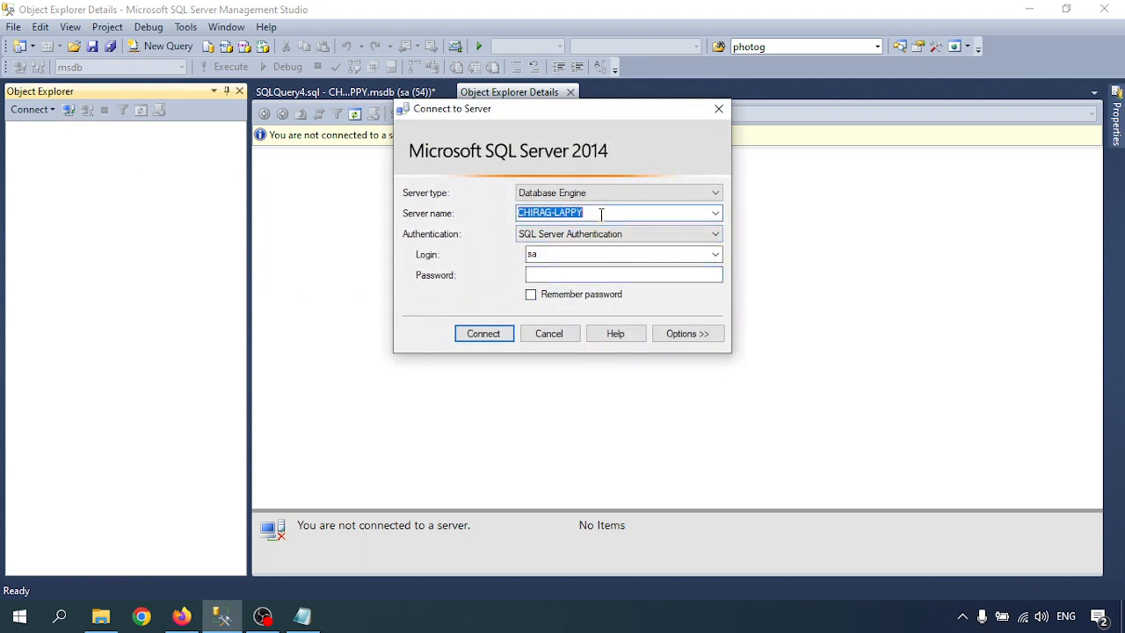
{"action": "left_click", "coordinate": [552, 274]}
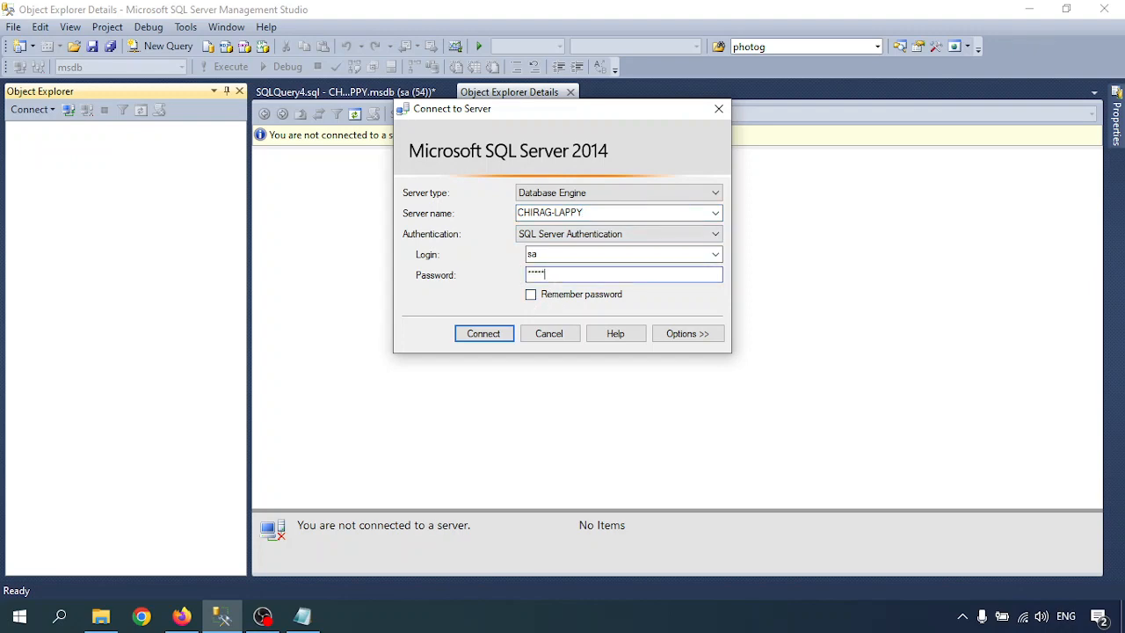
{"action": "key", "text": "Return"}
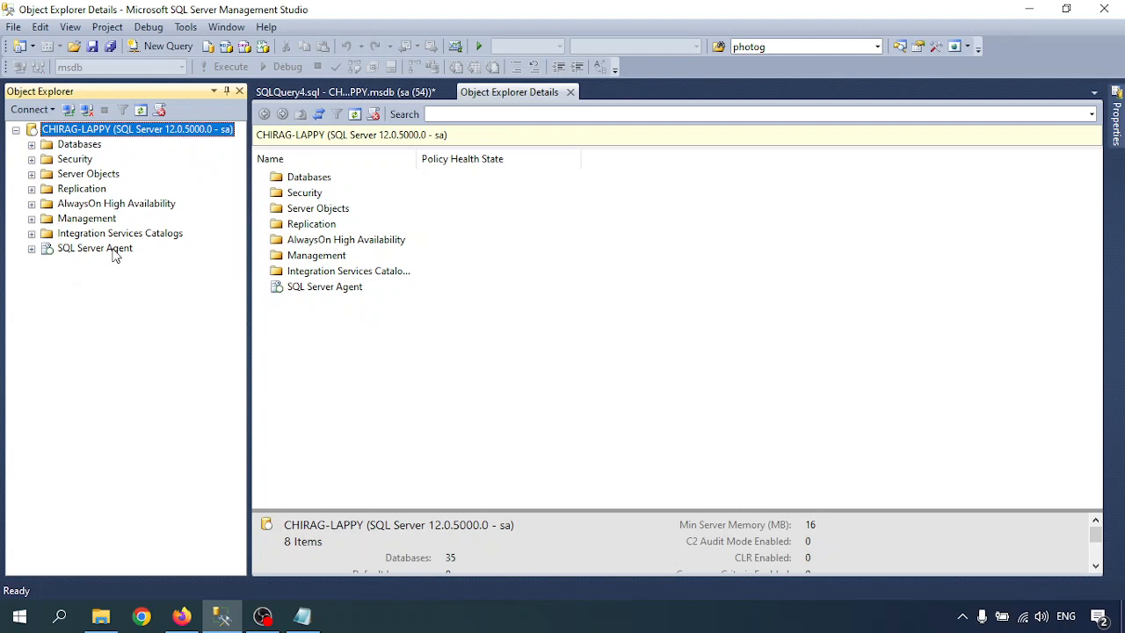
{"action": "left_click", "coordinate": [33, 249]}
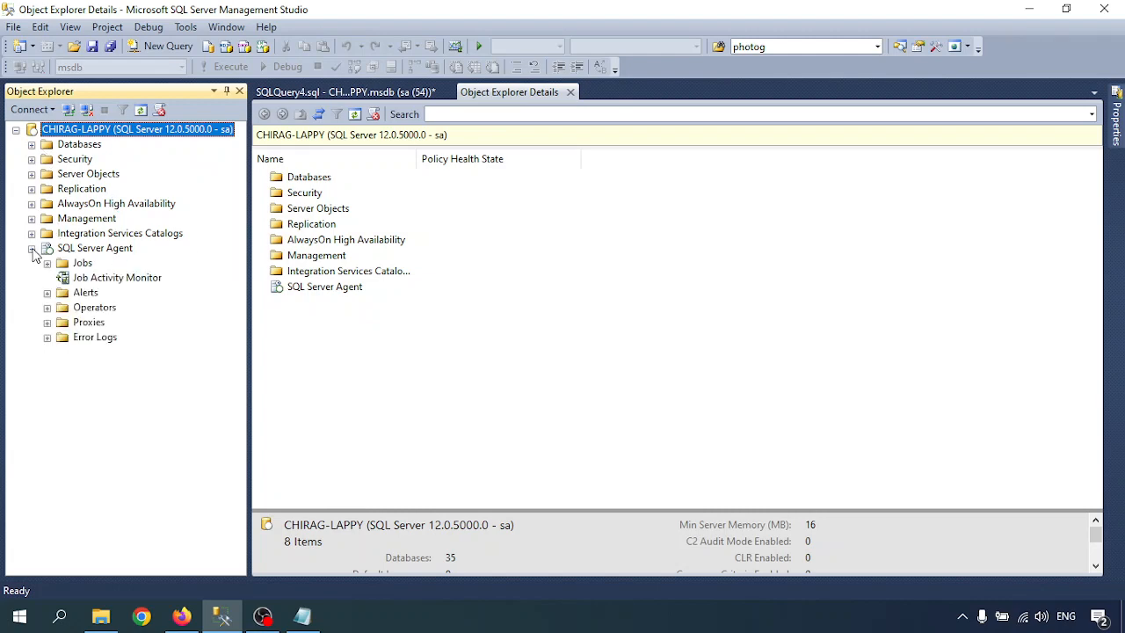
{"action": "left_click", "coordinate": [47, 308]}
Start a new operator from the Operators folder and name it DBA.
{"action": "right_click", "coordinate": [96, 308]}
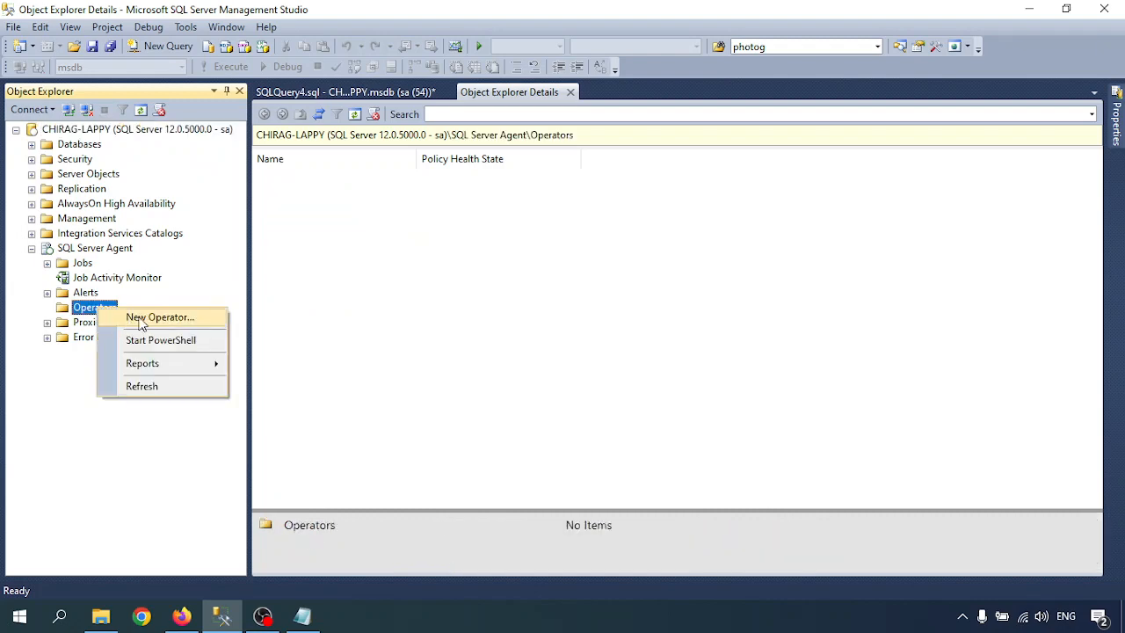
{"action": "left_click", "coordinate": [138, 317]}
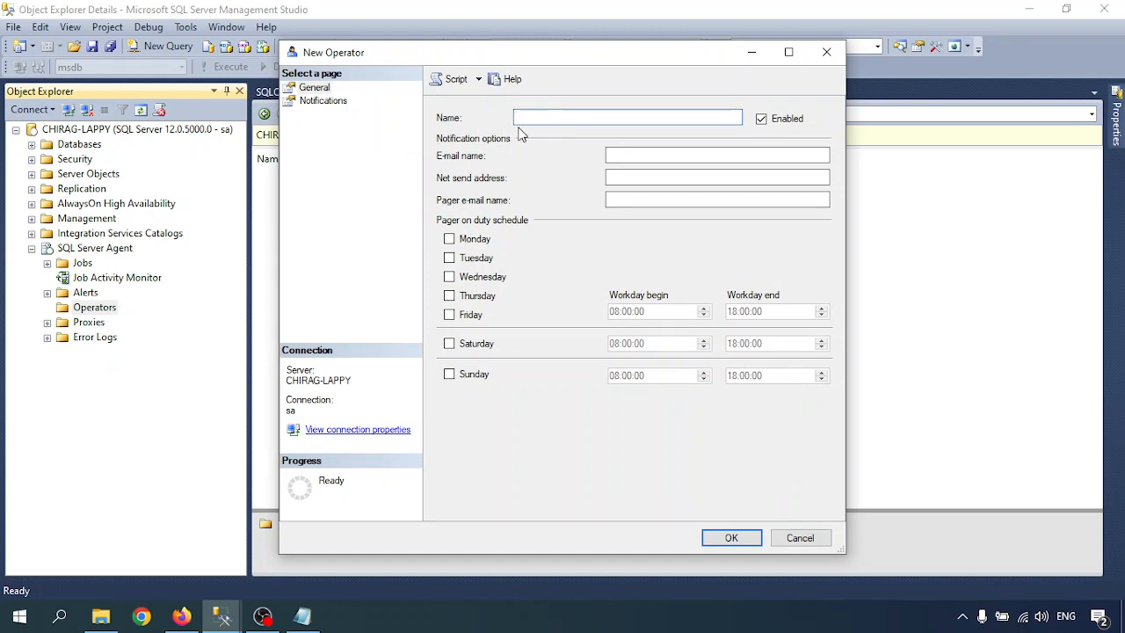
{"action": "type", "text": "DBA"}
Enter the operator's e-mail address and add Friday to the pager schedule.
{"action": "left_click", "coordinate": [622, 156]}
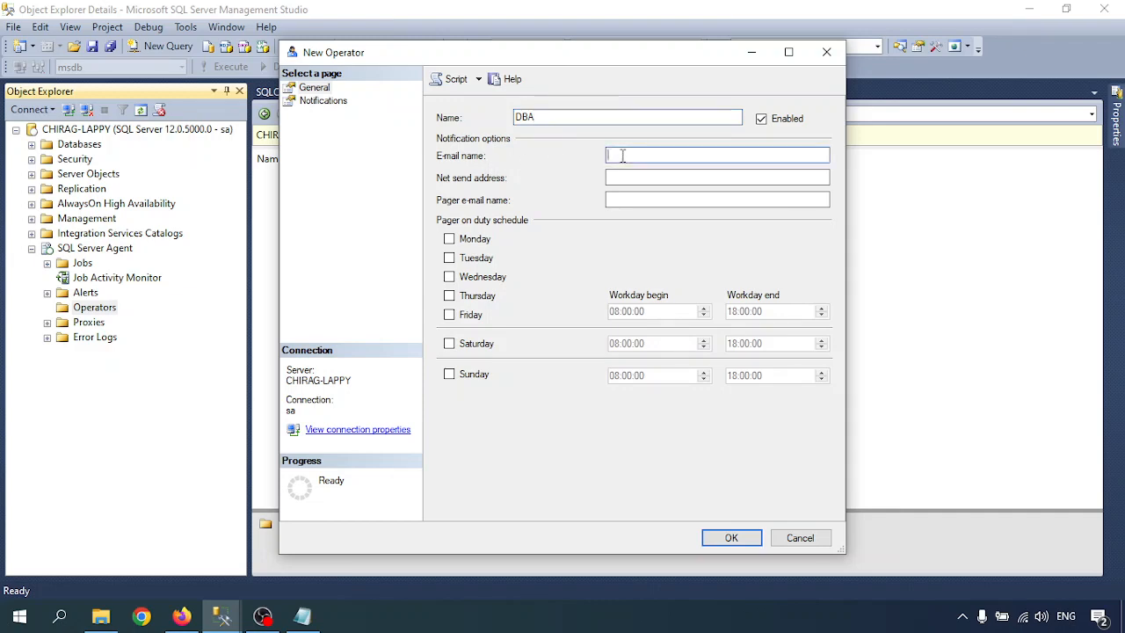
{"action": "left_click", "coordinate": [616, 200]}
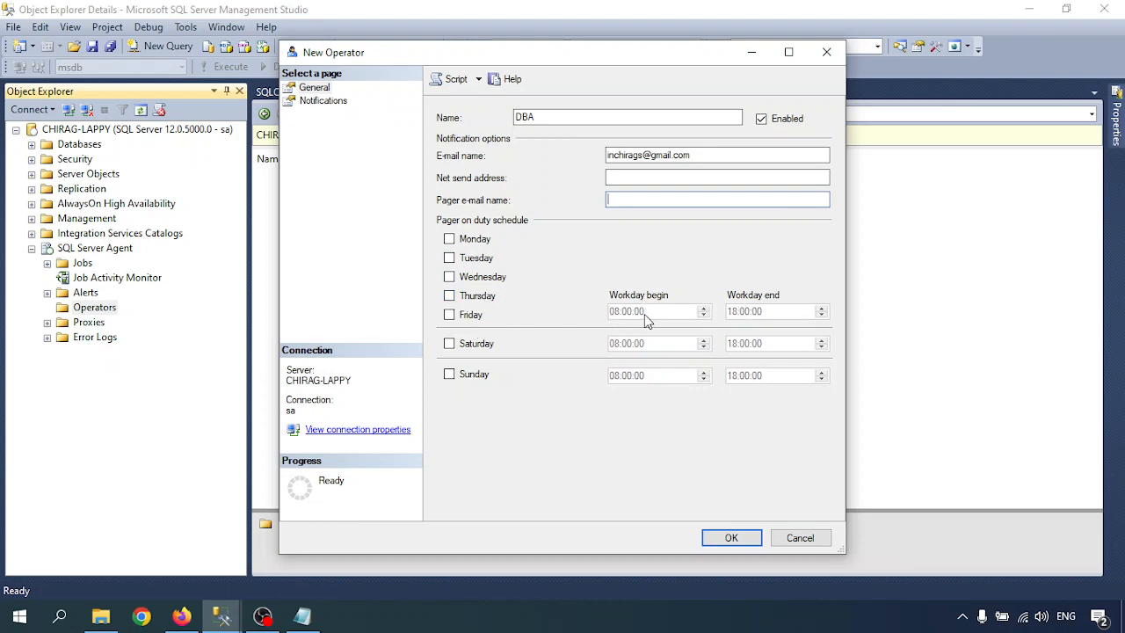
{"action": "left_click", "coordinate": [471, 316]}
{"action": "left_click", "coordinate": [323, 101]}
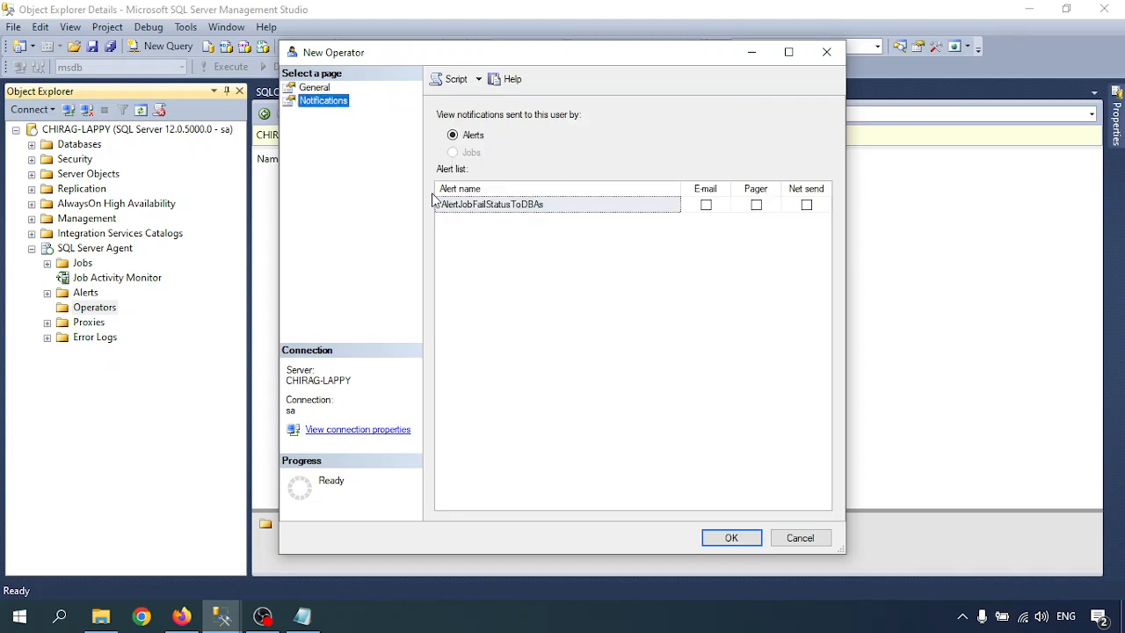
Tick E-mail notification for alert AlertJobFailStatusToDBAs on the new DBA operator.
{"action": "left_click", "coordinate": [491, 204]}
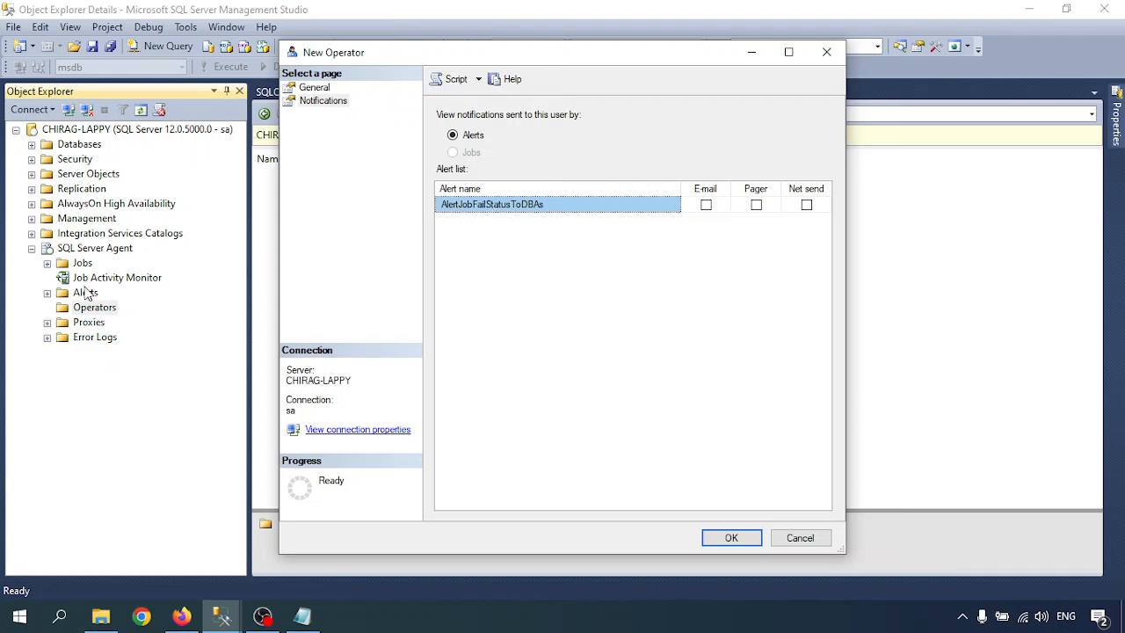
{"action": "left_click", "coordinate": [48, 293]}
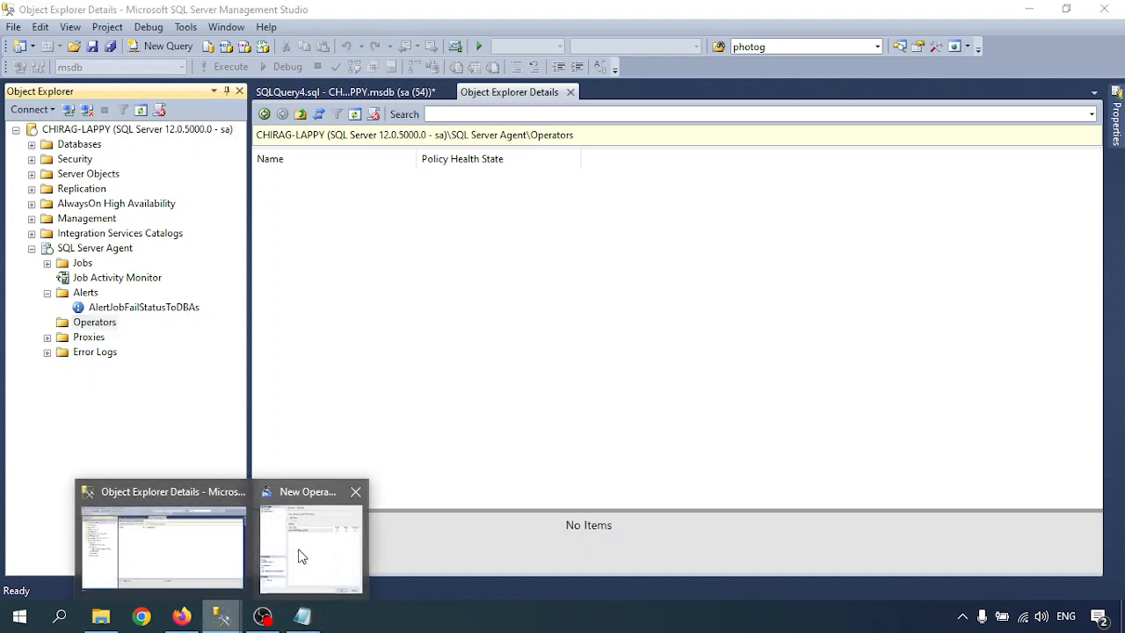
{"action": "left_click", "coordinate": [303, 541]}
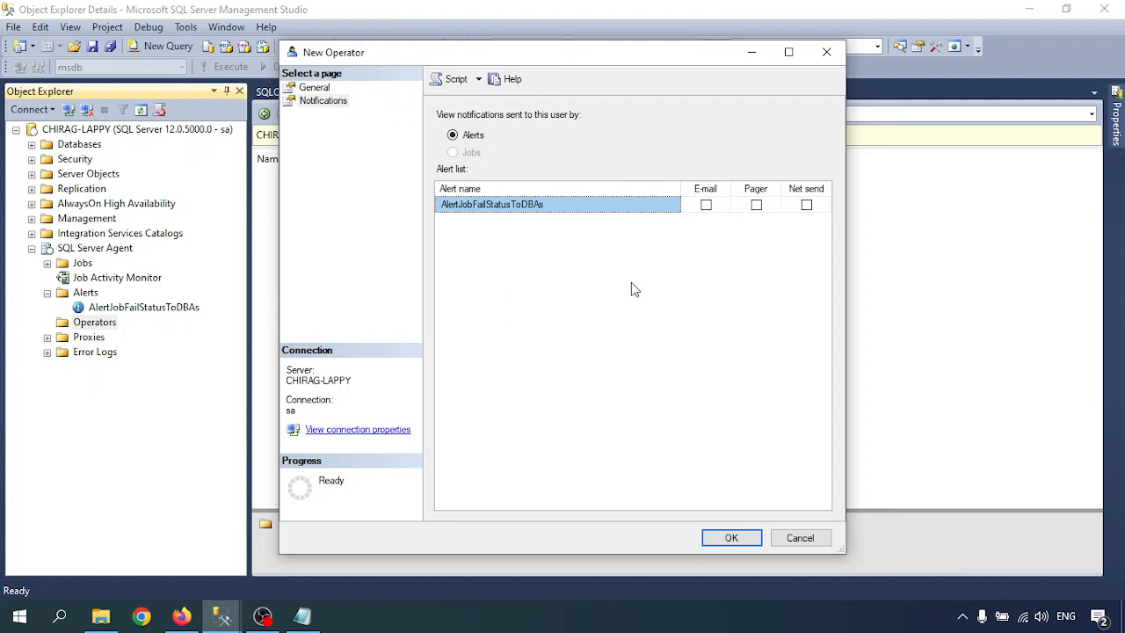
{"action": "left_click", "coordinate": [707, 207]}
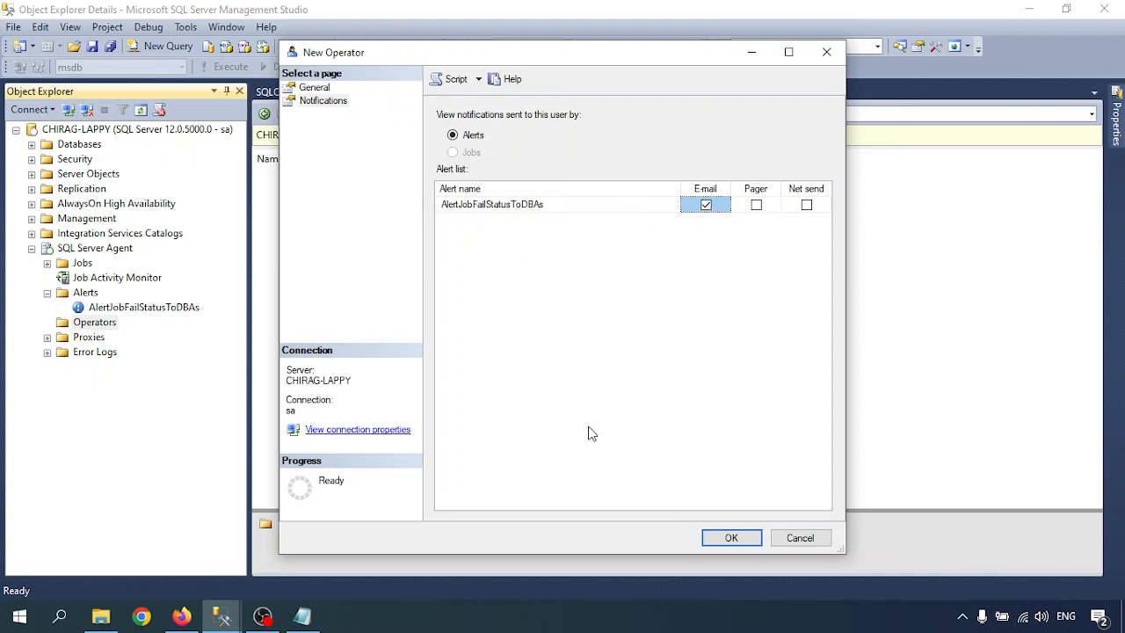
{"action": "left_click", "coordinate": [314, 88]}
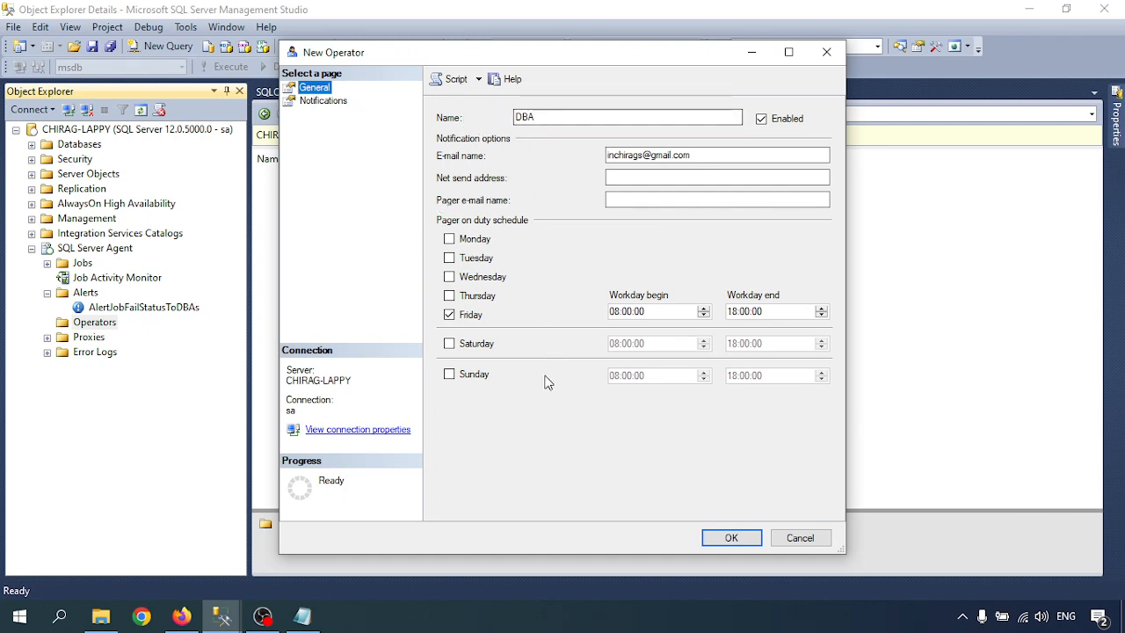
Save the DBA operator, then add Monday through Thursday to its pager schedule.
{"action": "left_click", "coordinate": [732, 538]}
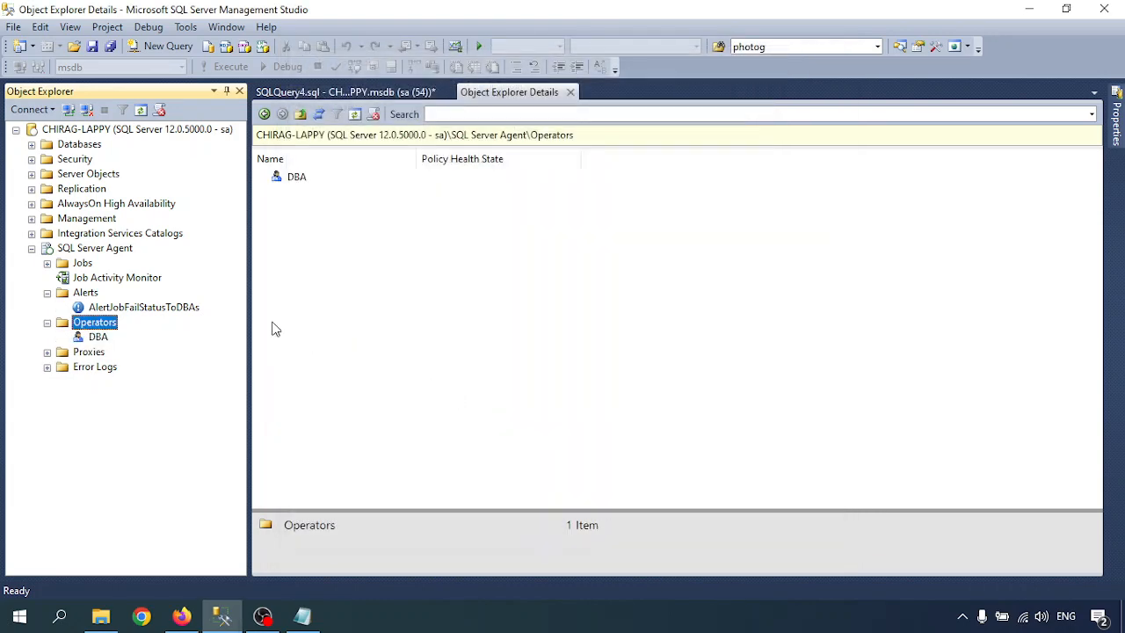
{"action": "right_click", "coordinate": [92, 338]}
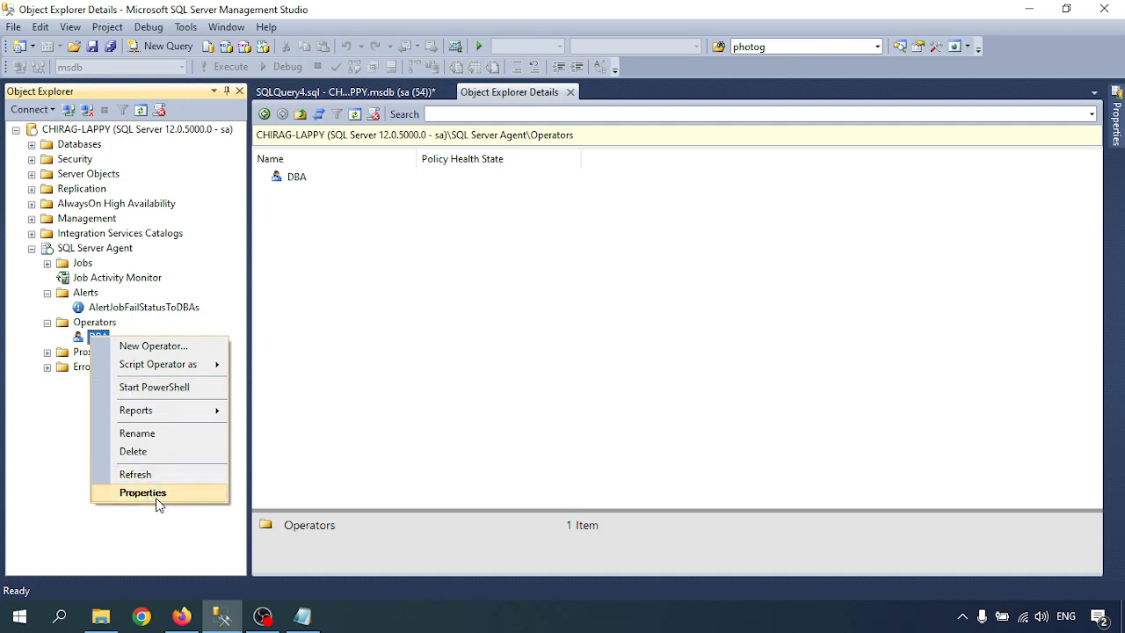
{"action": "left_click", "coordinate": [165, 494]}
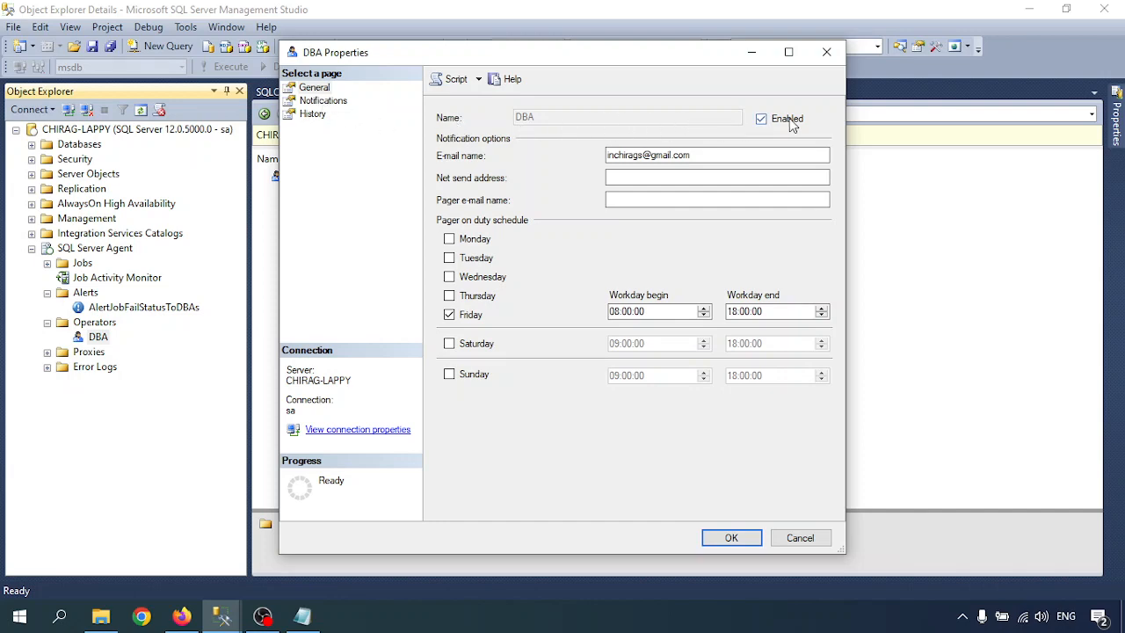
{"action": "left_click", "coordinate": [449, 239]}
{"action": "left_click", "coordinate": [450, 257]}
{"action": "left_click", "coordinate": [449, 277]}
{"action": "left_click", "coordinate": [449, 296]}
Review DBA's alert notifications and history, then save its properties.
{"action": "left_click", "coordinate": [322, 102]}
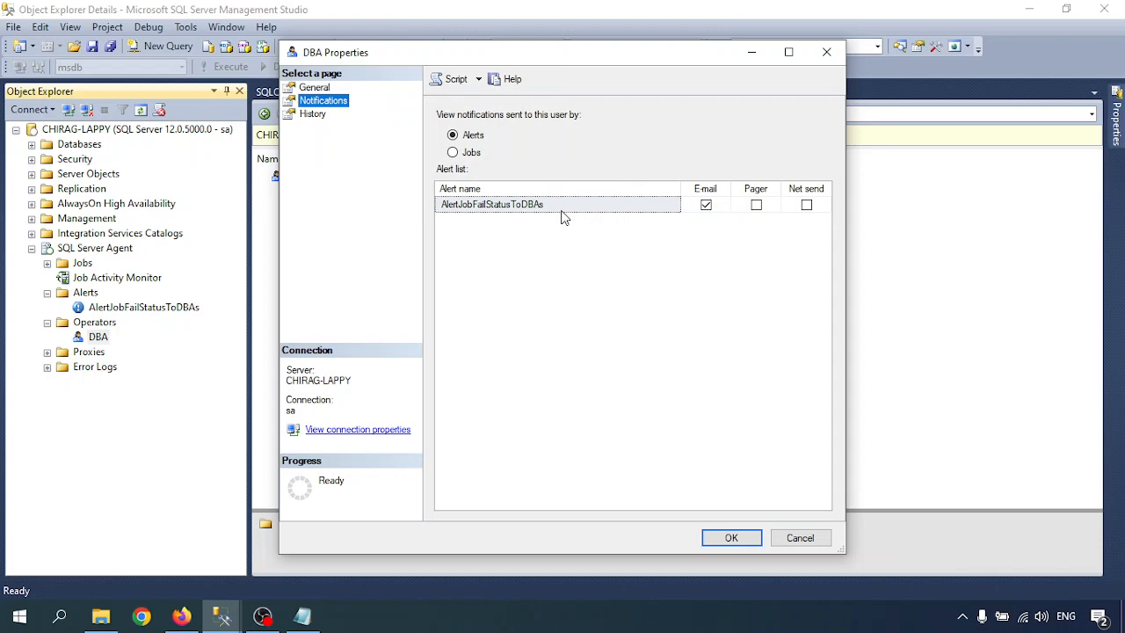
{"action": "left_click", "coordinate": [519, 244]}
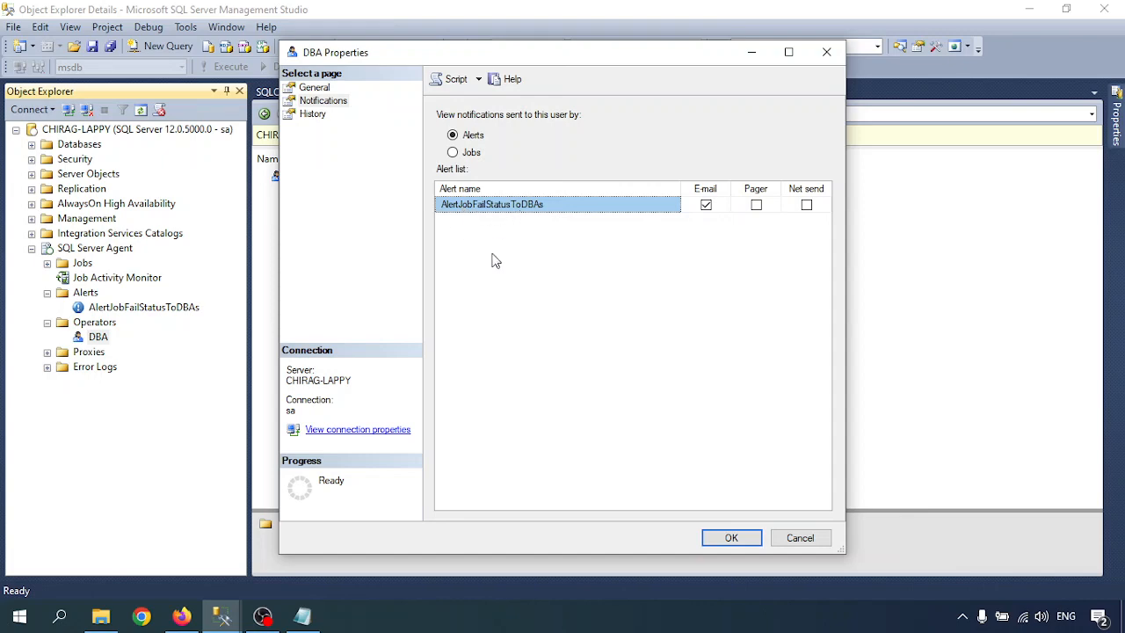
{"action": "left_click", "coordinate": [313, 114]}
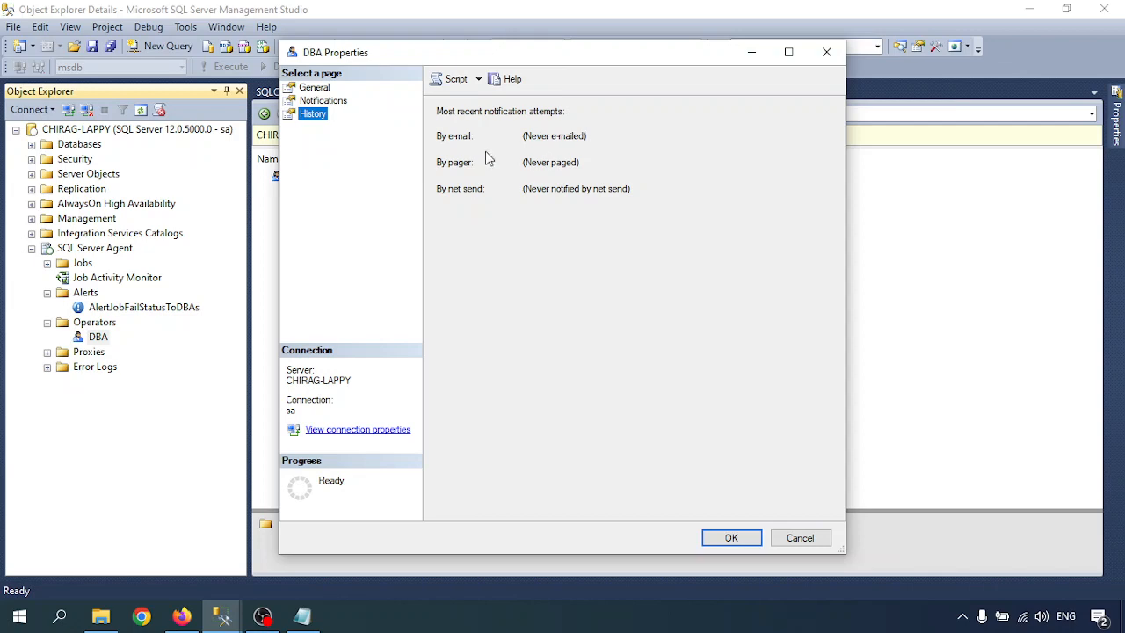
{"action": "key", "text": "Tab"}
{"action": "left_click", "coordinate": [729, 537]}
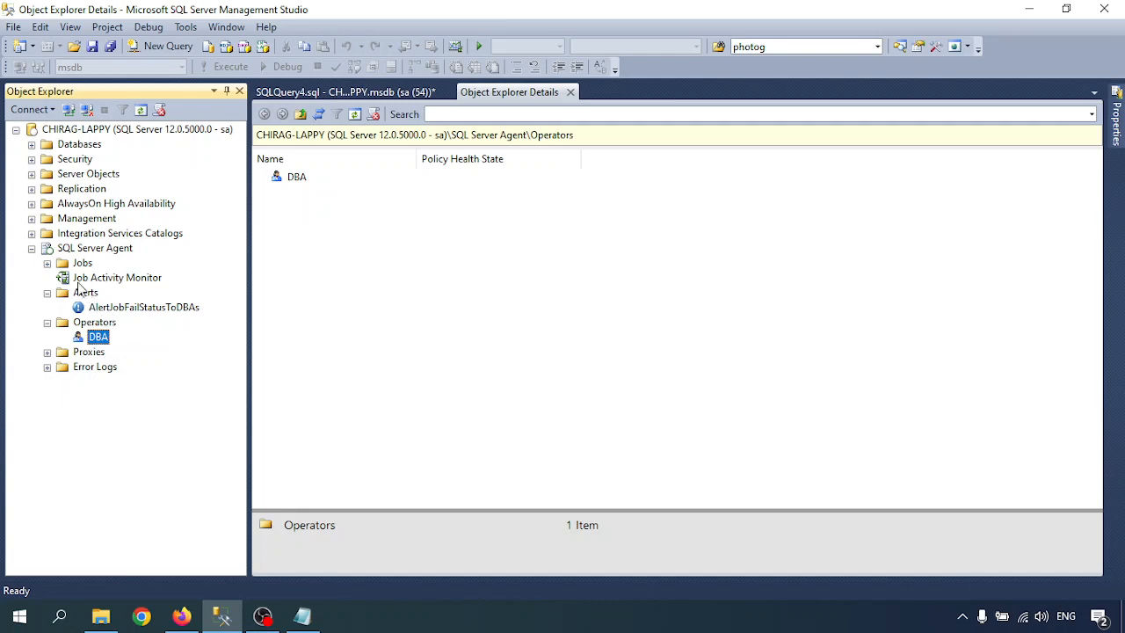
Expand Management and bring up the context menu for Database Mail.
{"action": "left_click", "coordinate": [32, 219]}
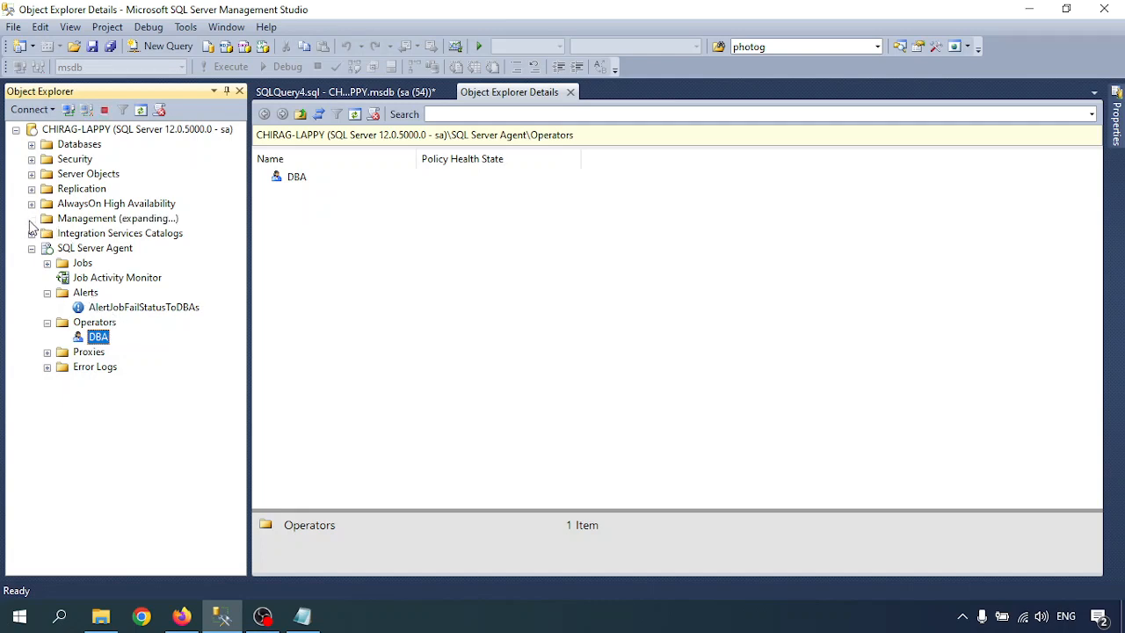
{"action": "left_click", "coordinate": [94, 339]}
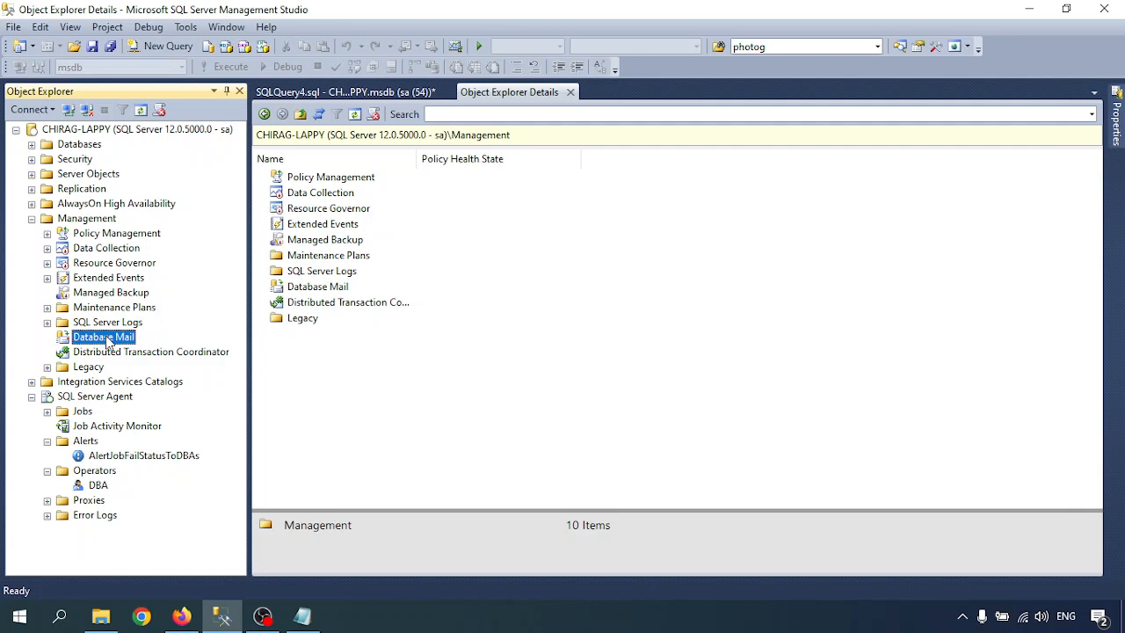
{"action": "right_click", "coordinate": [106, 339]}
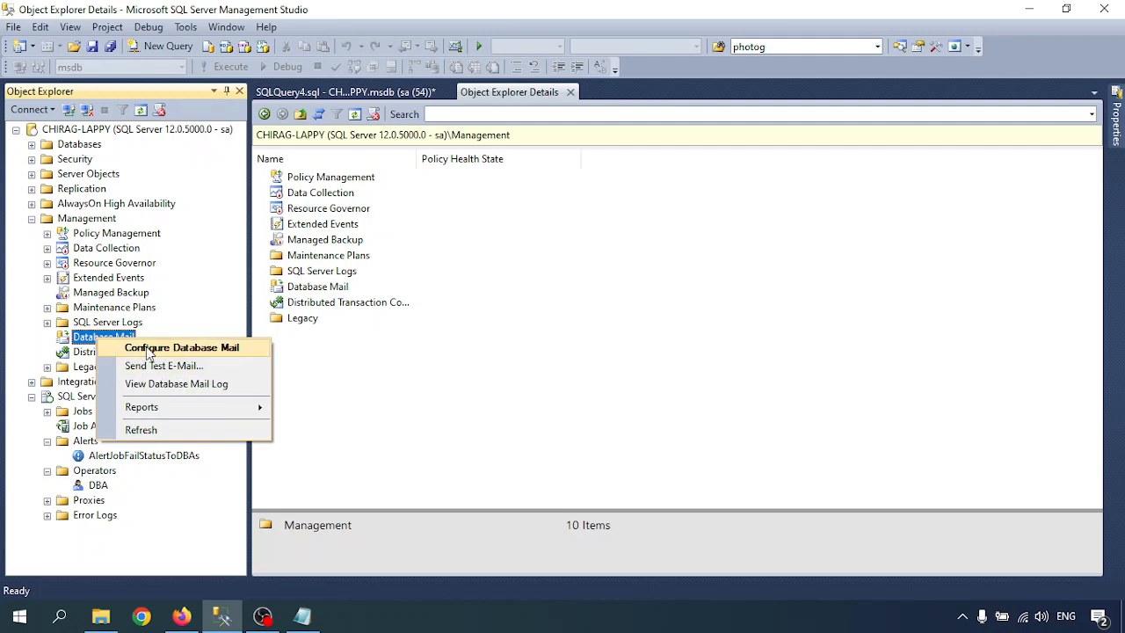
{"action": "left_click", "coordinate": [148, 350]}
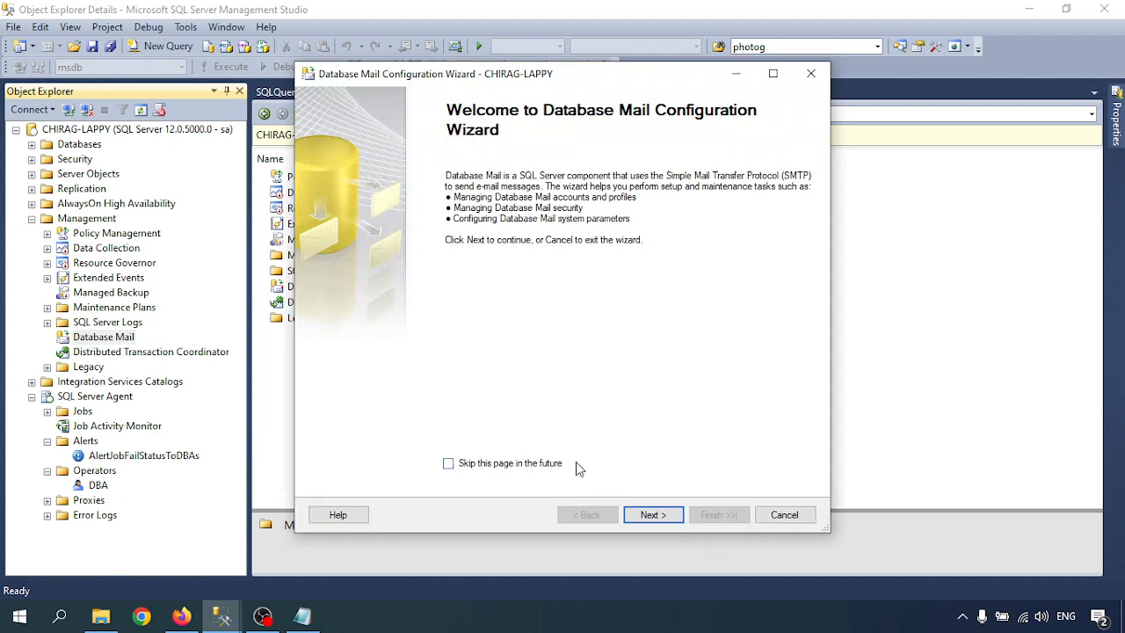
{"action": "left_click", "coordinate": [652, 517]}
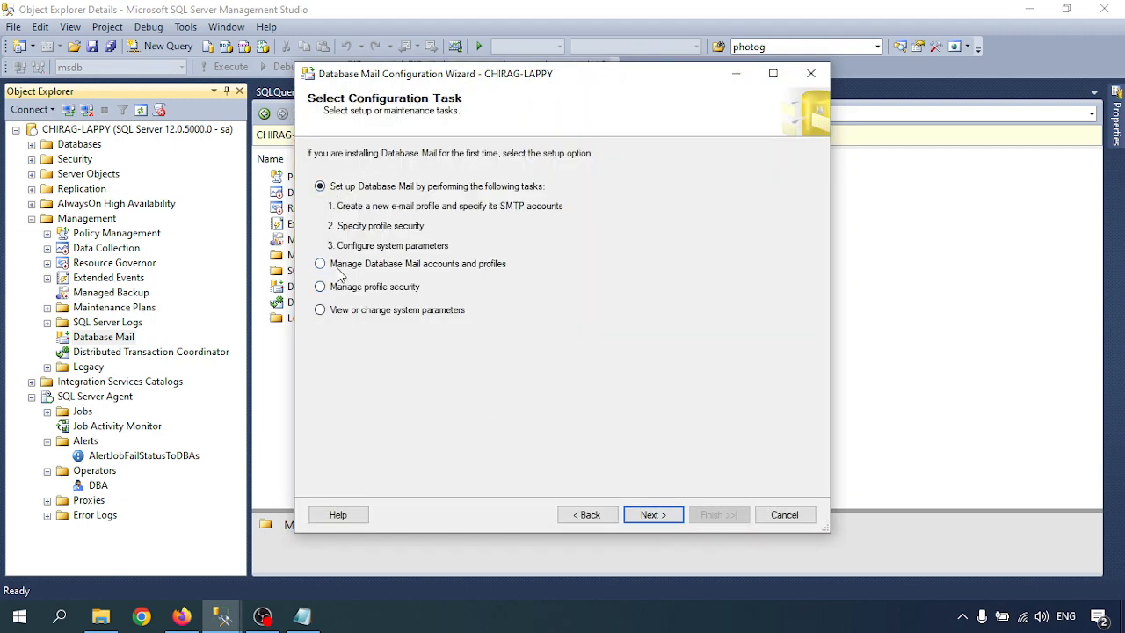
{"action": "left_click", "coordinate": [431, 267]}
{"action": "left_click", "coordinate": [656, 517]}
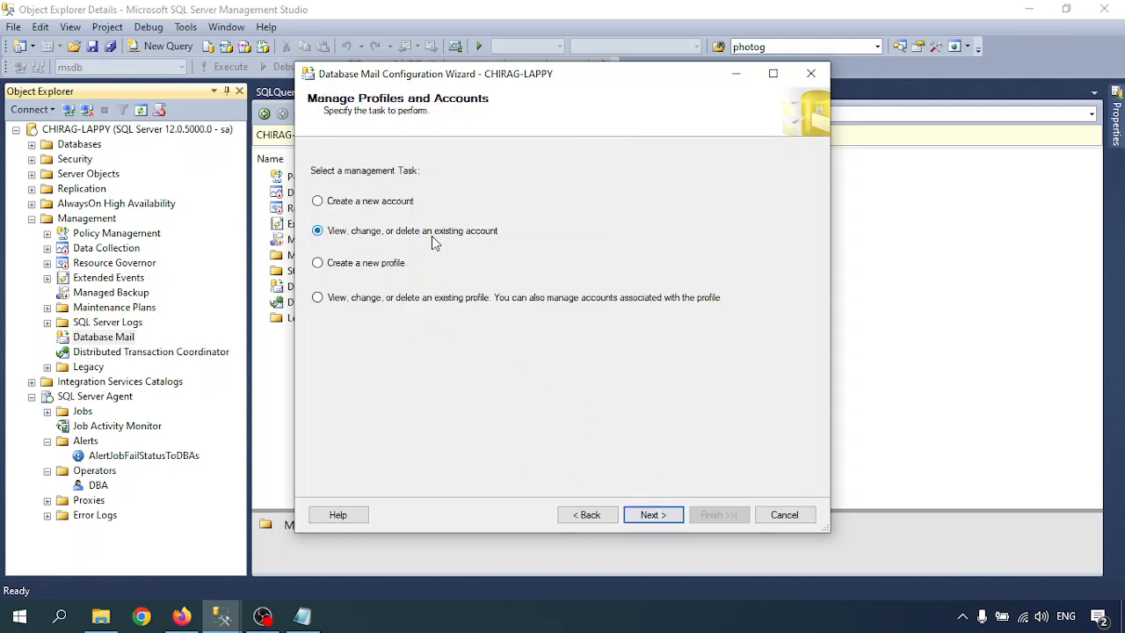
{"action": "left_click", "coordinate": [668, 517]}
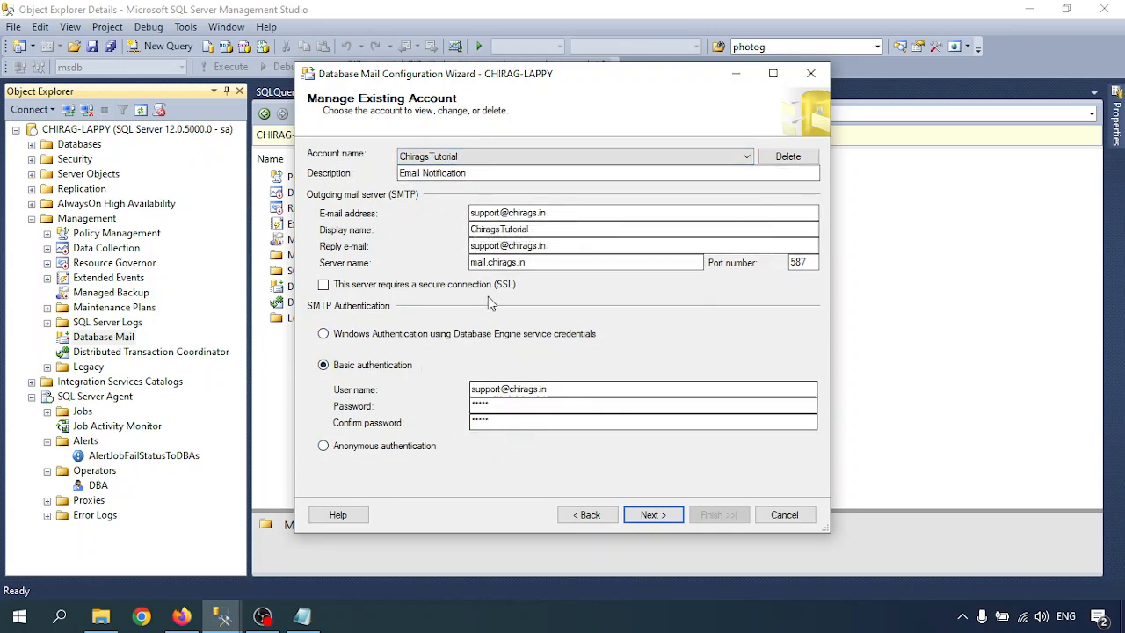
{"action": "left_click_drag", "start_coordinate": [533, 263], "coordinate": [459, 264]}
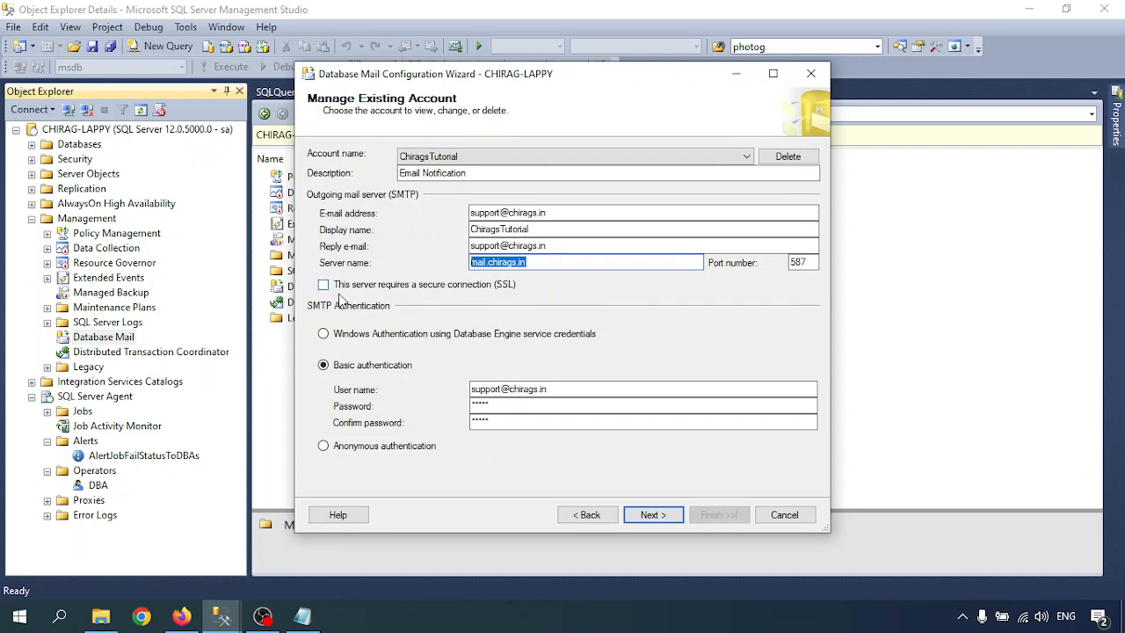
{"action": "left_click", "coordinate": [570, 246]}
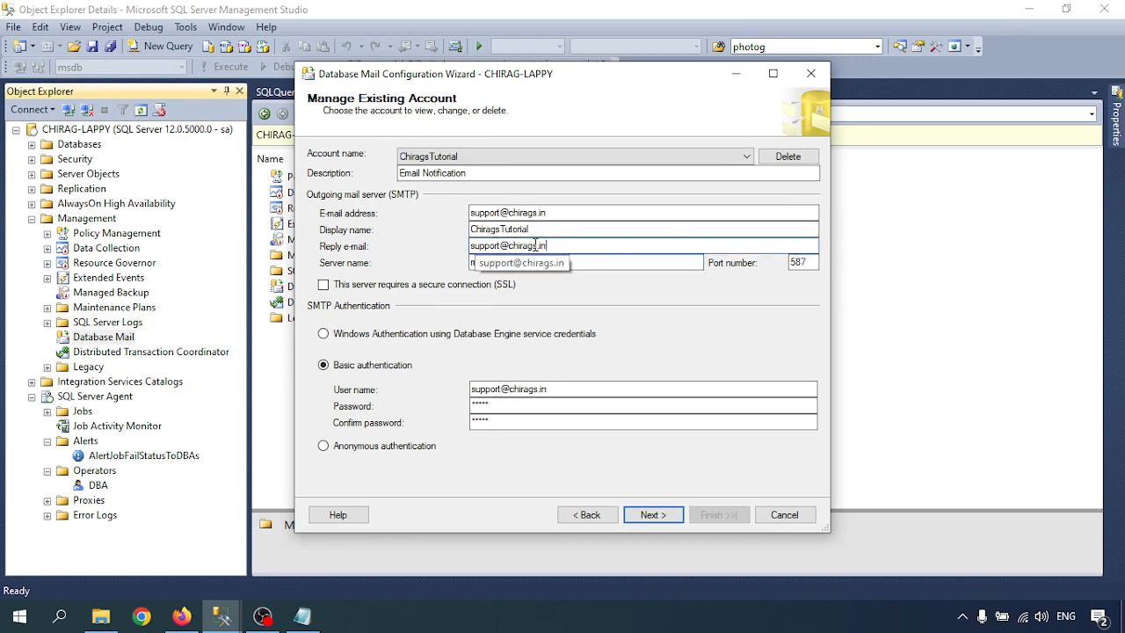
{"action": "double_click", "coordinate": [801, 262]}
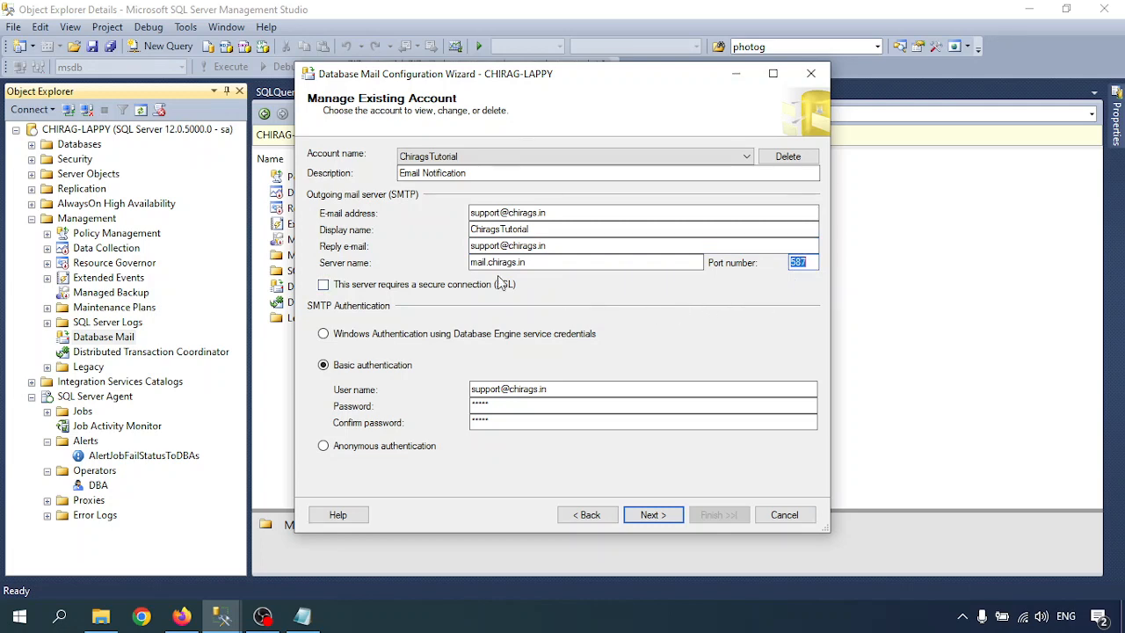
{"action": "left_click", "coordinate": [756, 288]}
{"action": "left_click", "coordinate": [764, 288]}
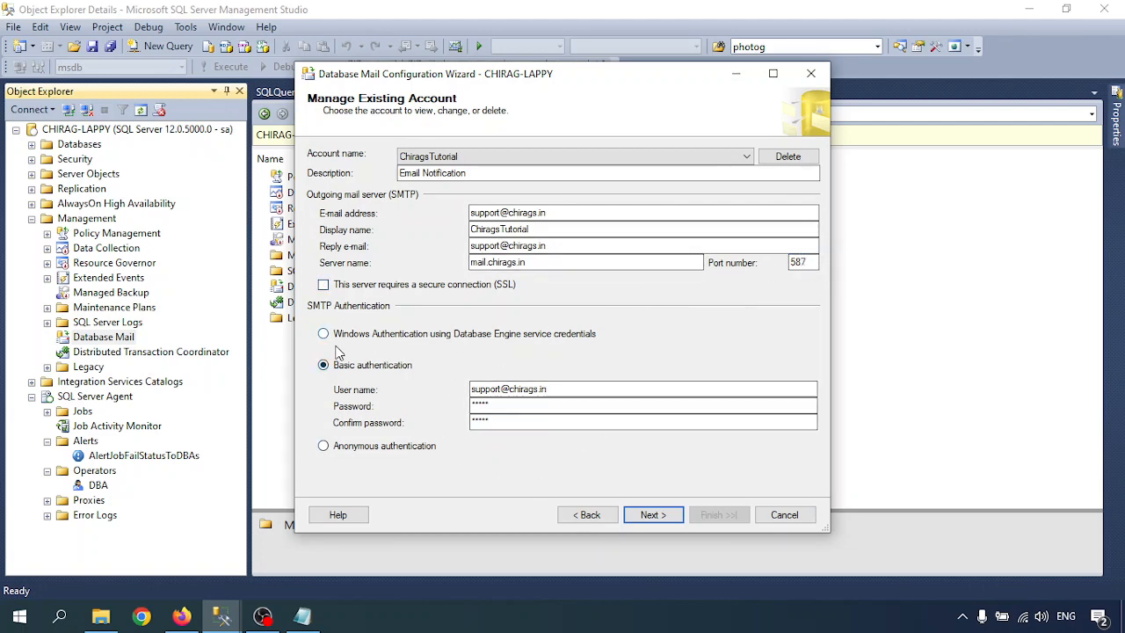
{"action": "left_click", "coordinate": [565, 391]}
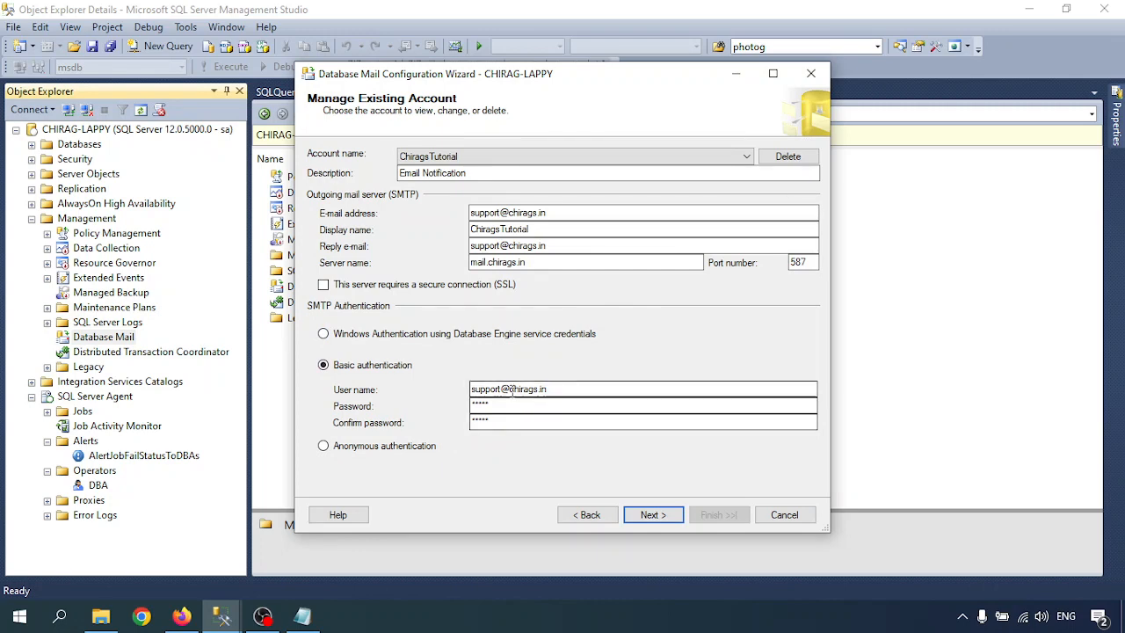
{"action": "left_click_drag", "start_coordinate": [565, 390], "coordinate": [429, 406]}
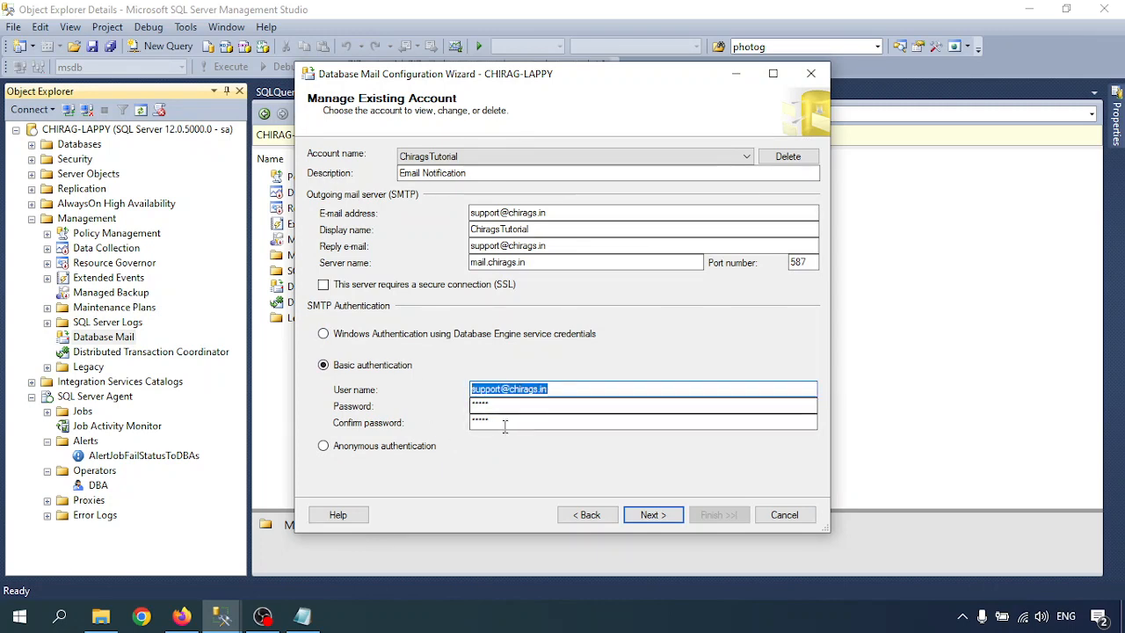
{"action": "left_click", "coordinate": [783, 517]}
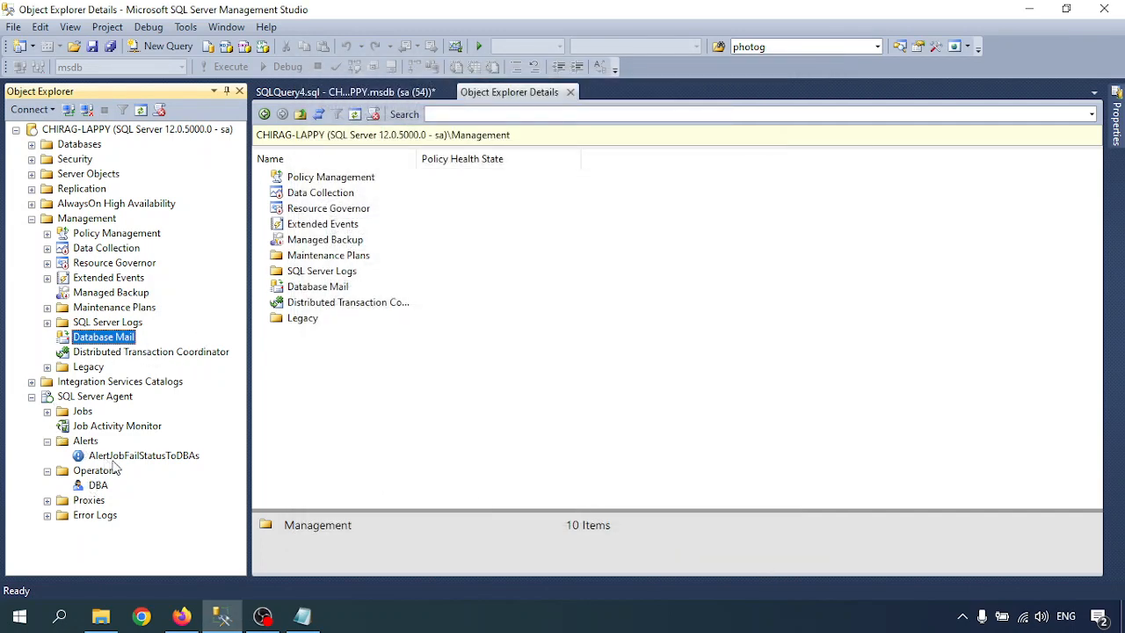
In SQL Server Agent's Alert System, enable the mail profile using Database Mail and the existing profile.
{"action": "right_click", "coordinate": [68, 400]}
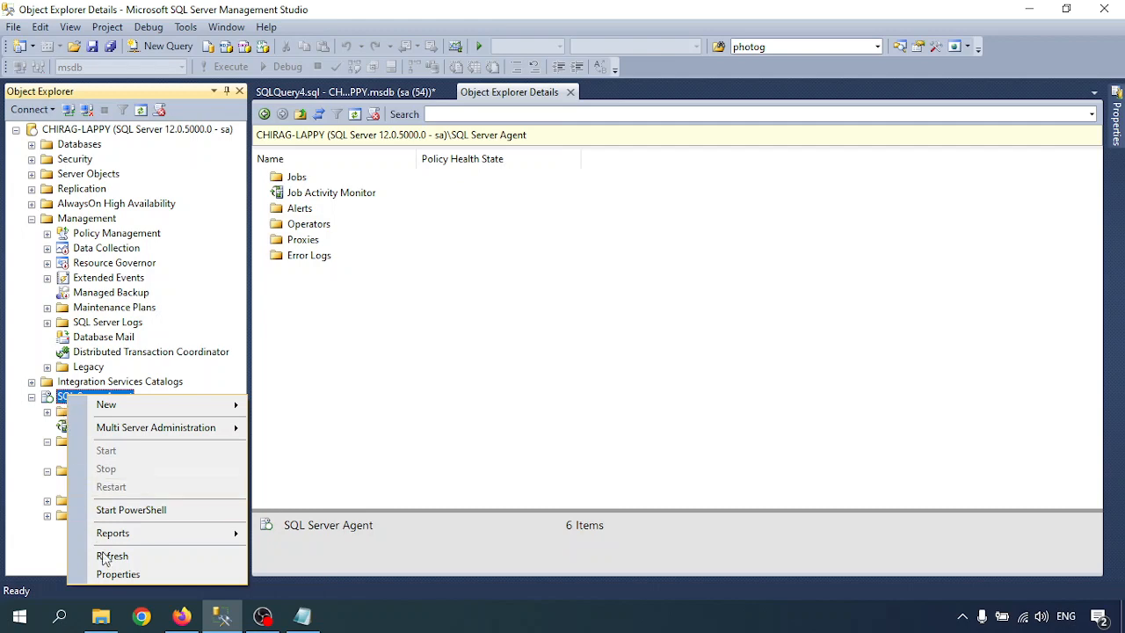
{"action": "left_click", "coordinate": [128, 574]}
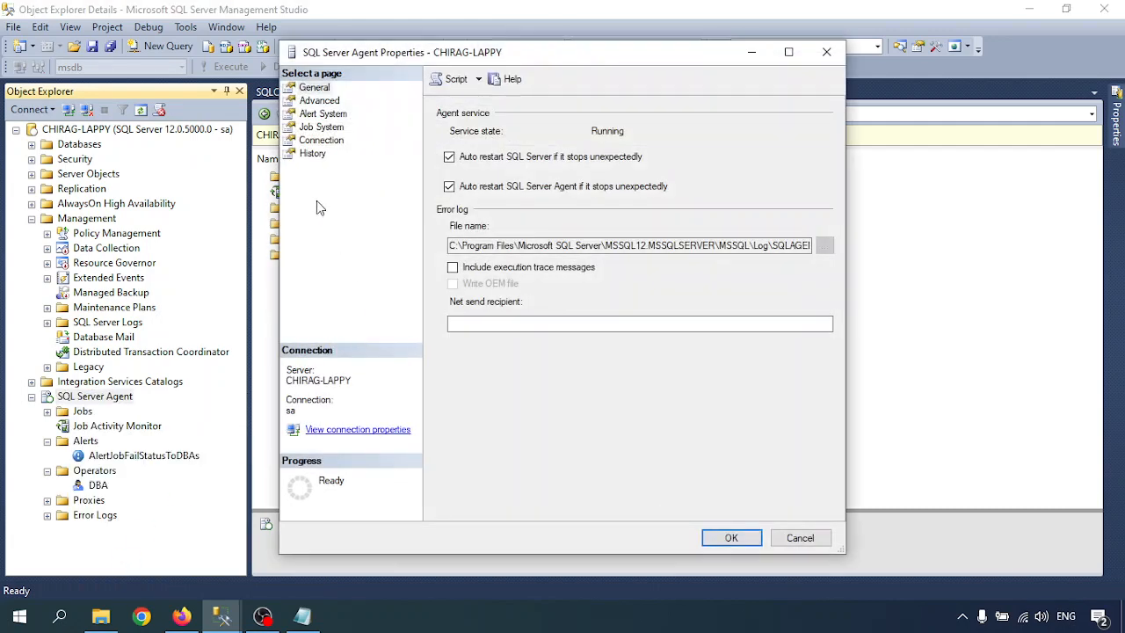
{"action": "left_click", "coordinate": [318, 114]}
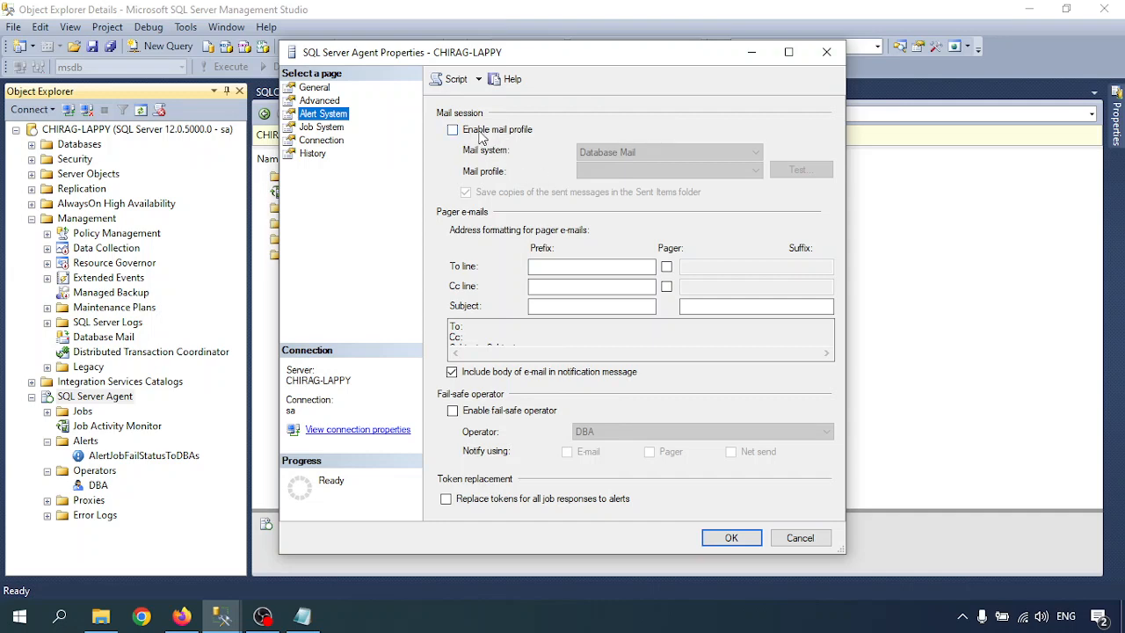
{"action": "left_click", "coordinate": [479, 132]}
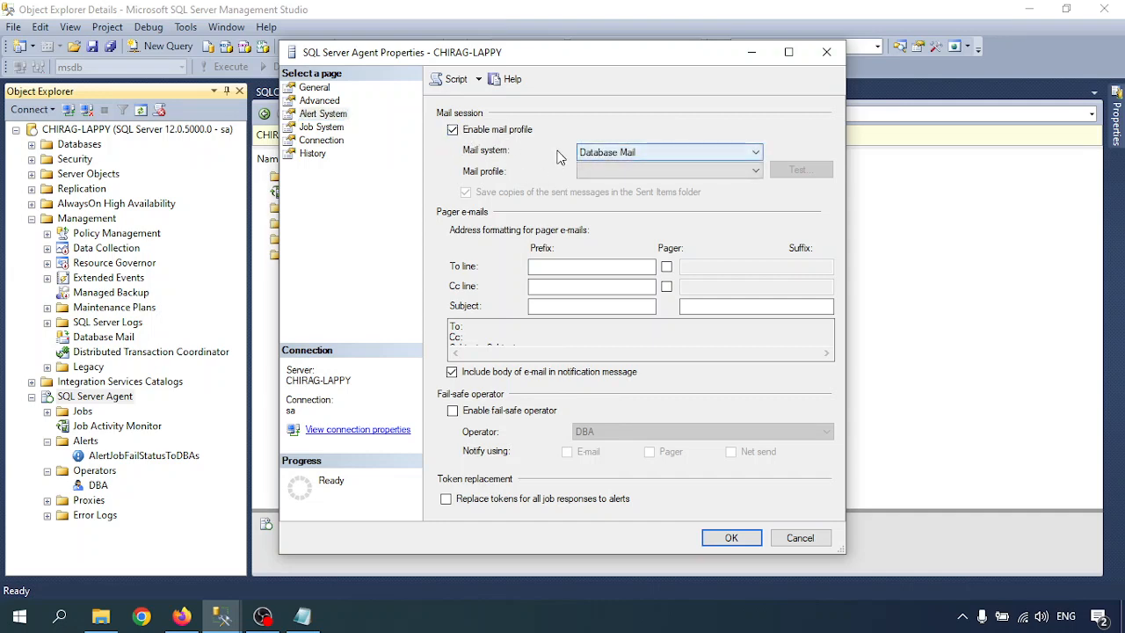
{"action": "left_click", "coordinate": [625, 154]}
{"action": "left_click", "coordinate": [625, 153]}
{"action": "left_click", "coordinate": [625, 154]}
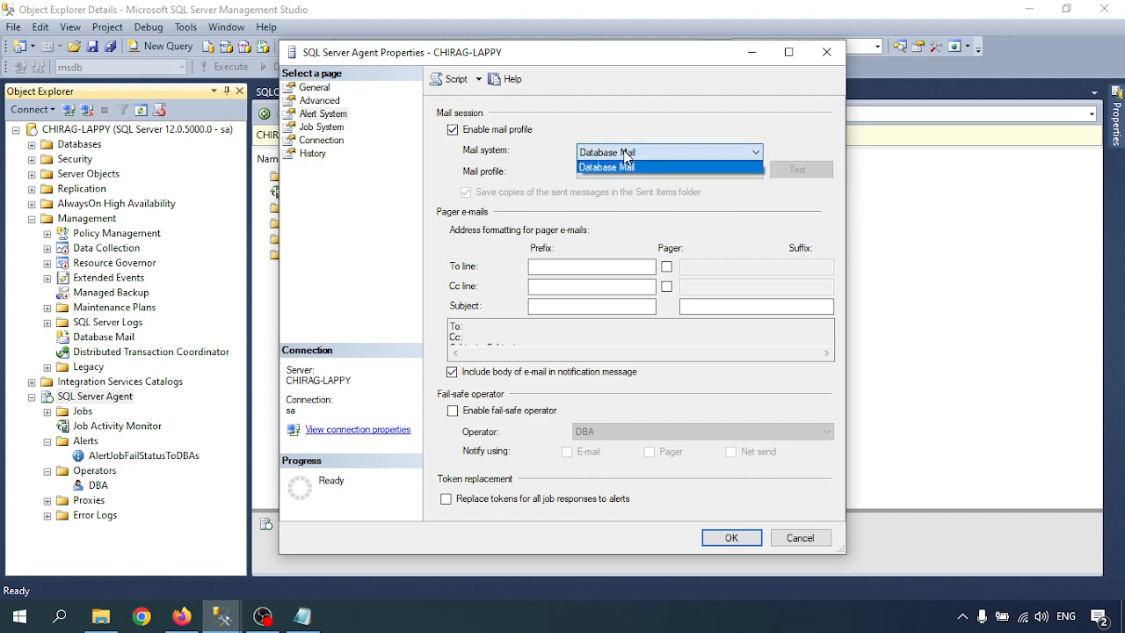
{"action": "left_click", "coordinate": [626, 155]}
{"action": "left_click", "coordinate": [666, 173]}
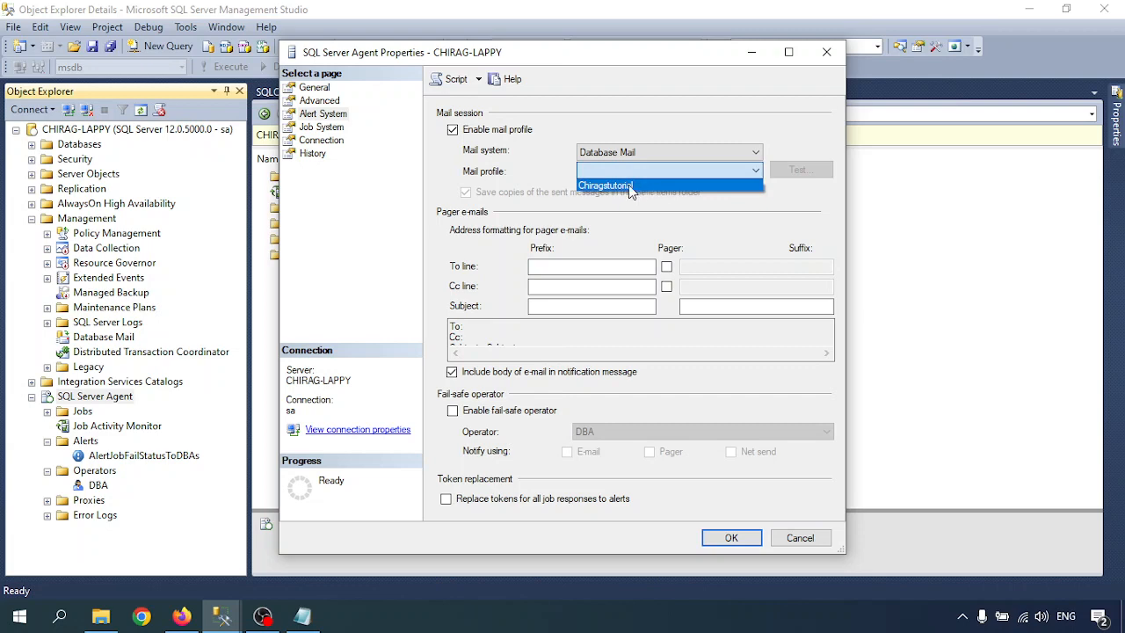
{"action": "left_click", "coordinate": [617, 185]}
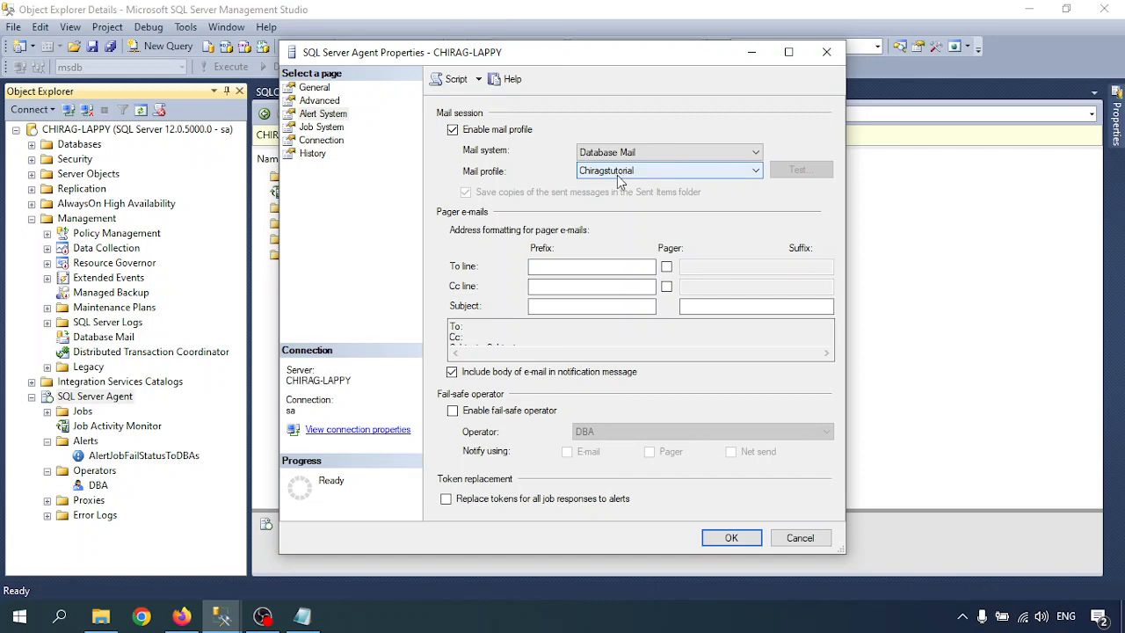
{"action": "left_click", "coordinate": [619, 176]}
{"action": "left_click", "coordinate": [620, 184]}
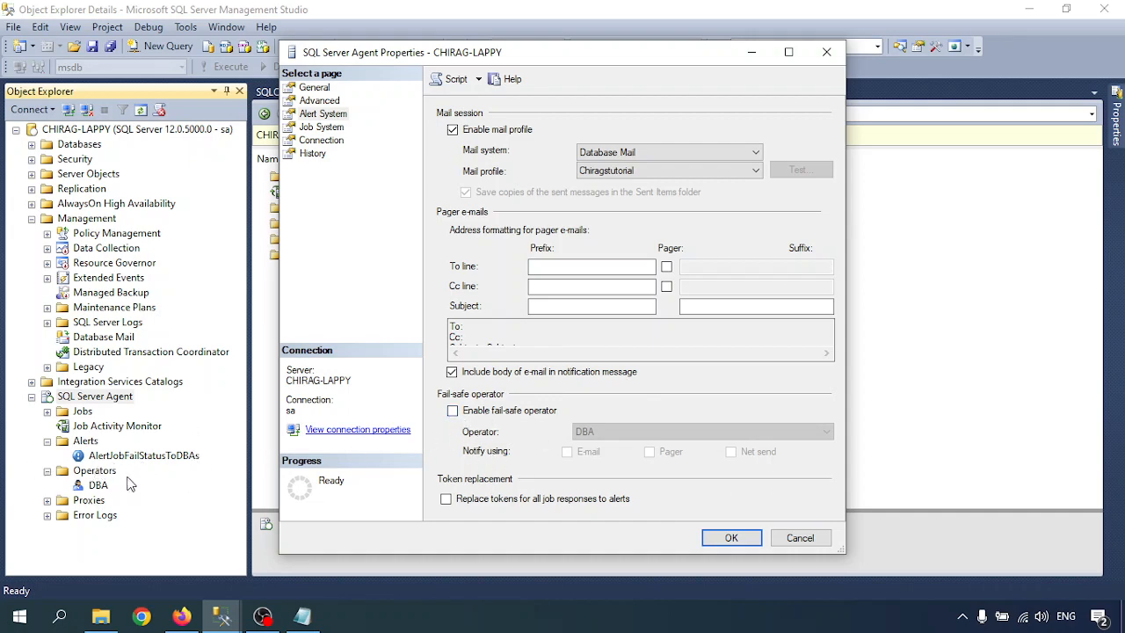
Set DBA as the fail-safe operator notified by e-mail and save the Agent properties.
{"action": "left_click", "coordinate": [474, 413]}
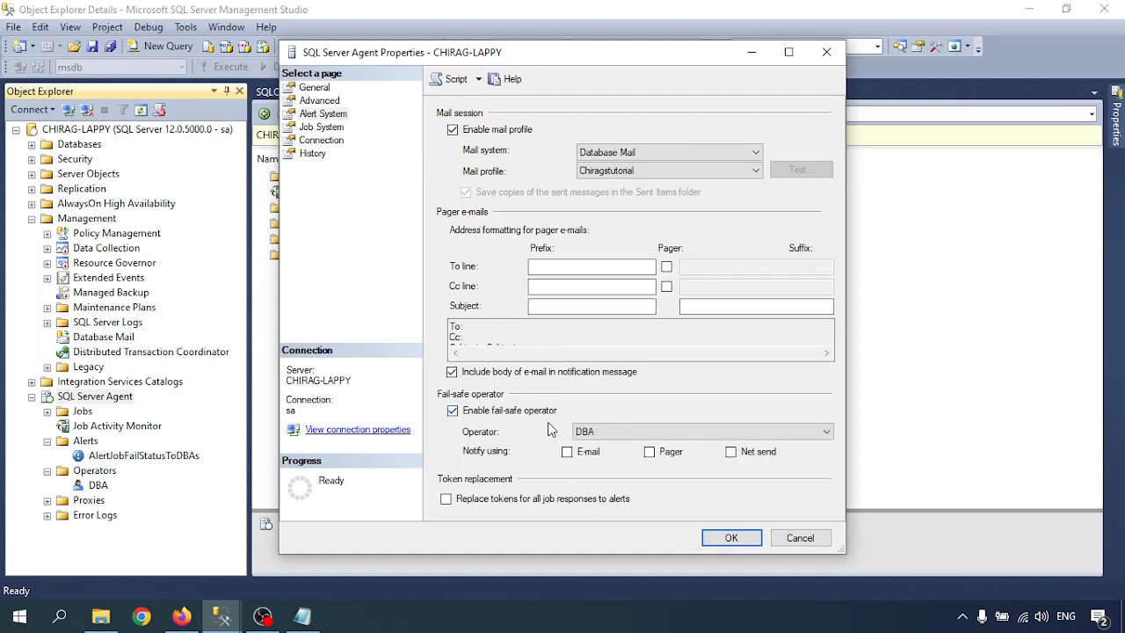
{"action": "left_click", "coordinate": [649, 432]}
{"action": "left_click", "coordinate": [650, 446]}
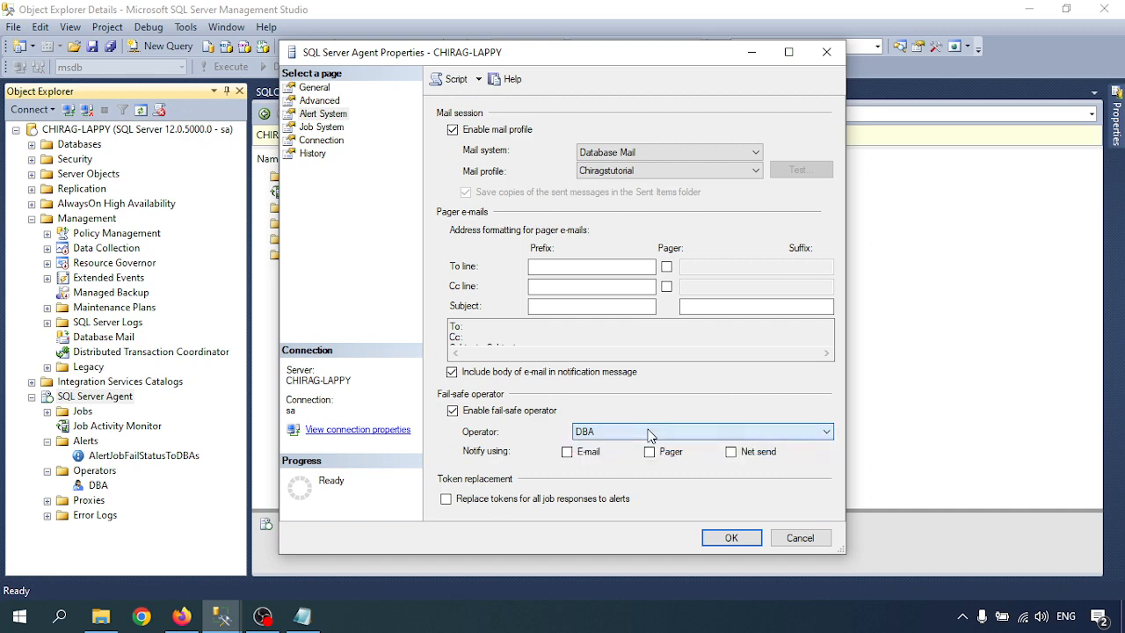
{"action": "left_click", "coordinate": [567, 451]}
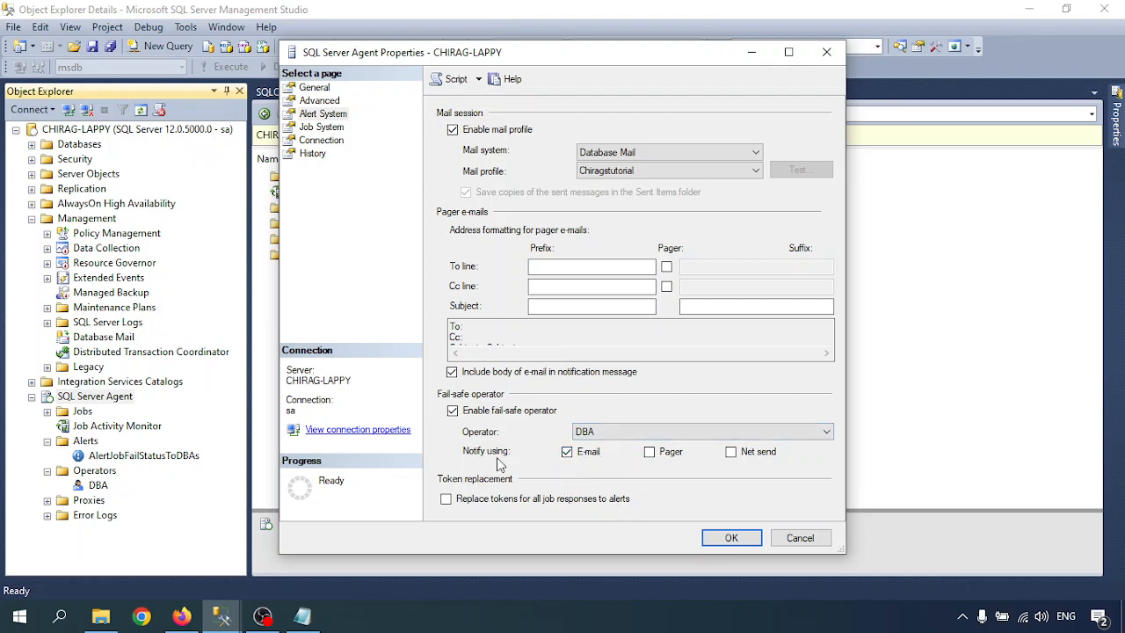
{"action": "left_click", "coordinate": [322, 129]}
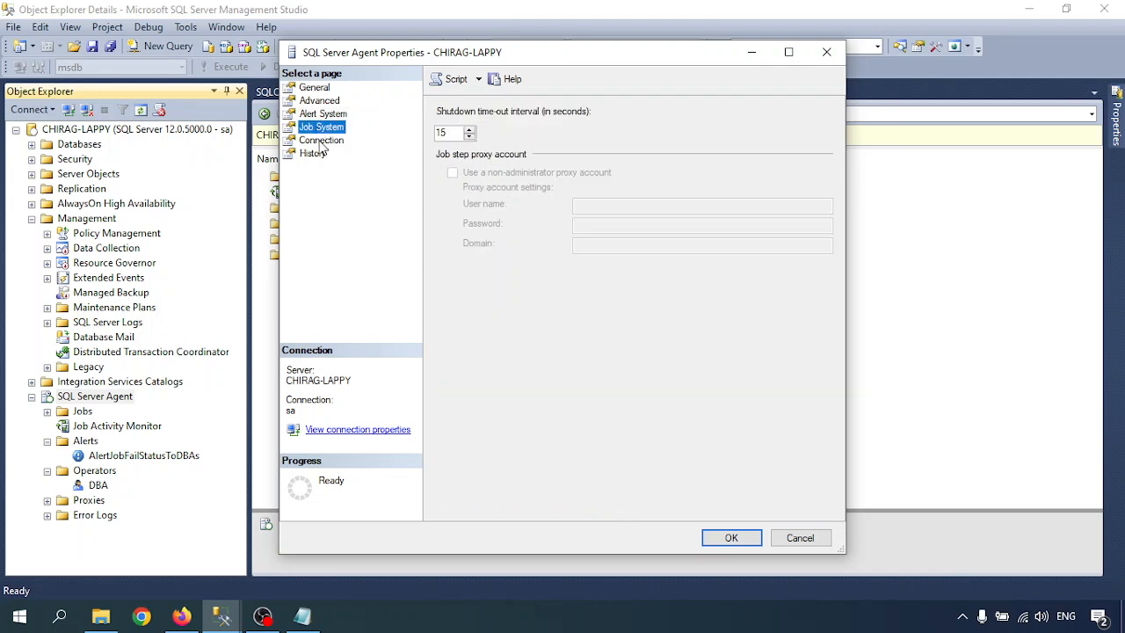
{"action": "left_click", "coordinate": [320, 140]}
{"action": "left_click", "coordinate": [313, 153]}
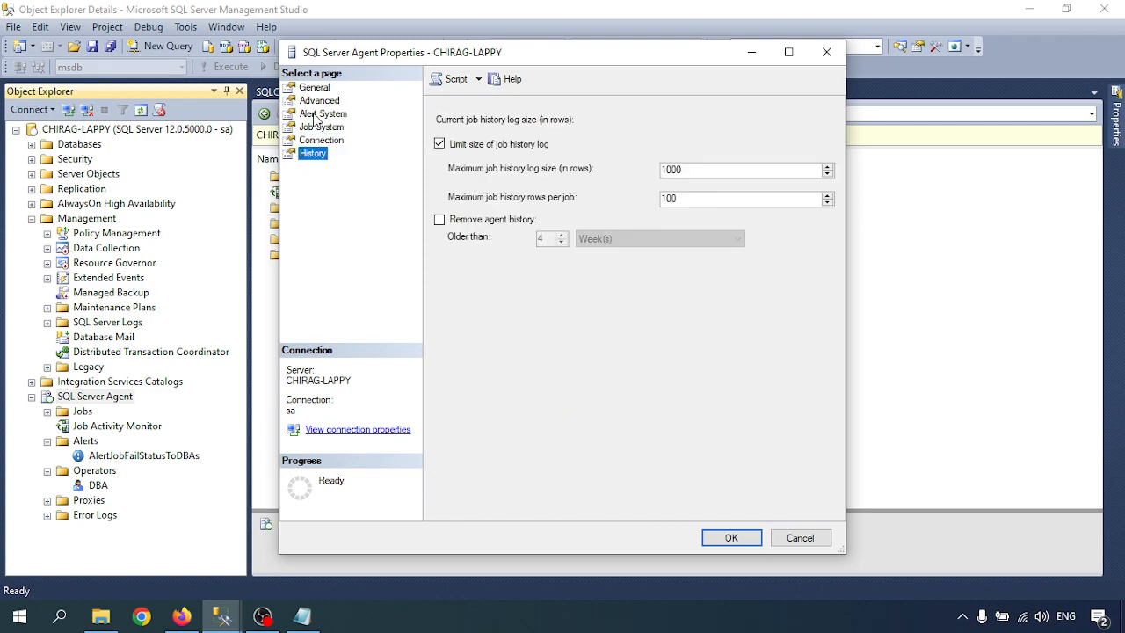
{"action": "left_click", "coordinate": [317, 115]}
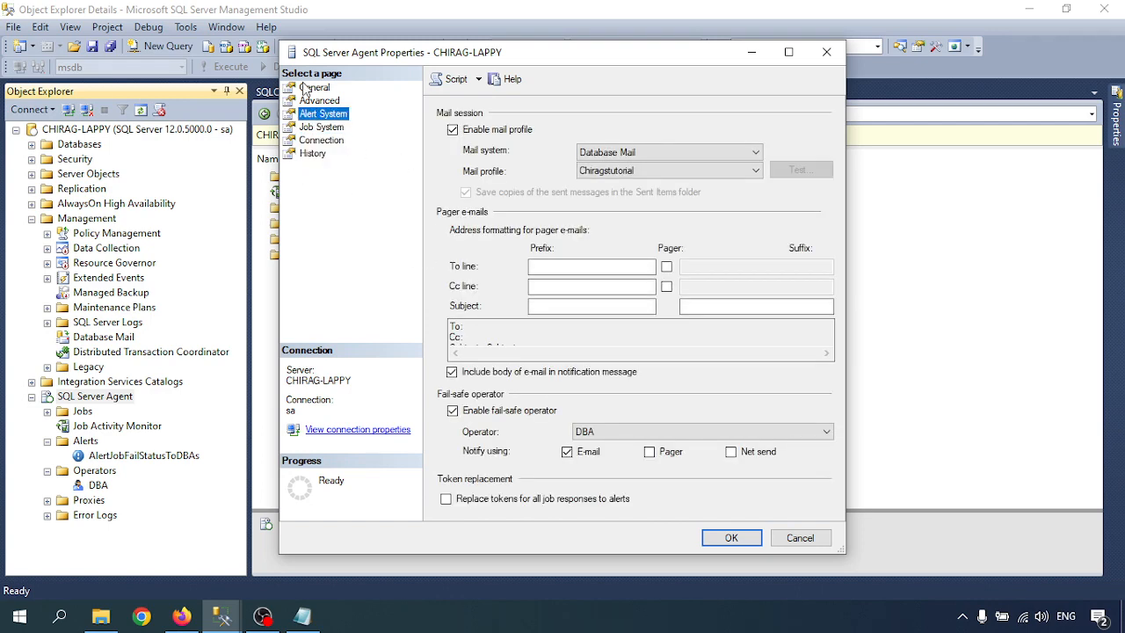
{"action": "left_click", "coordinate": [729, 538]}
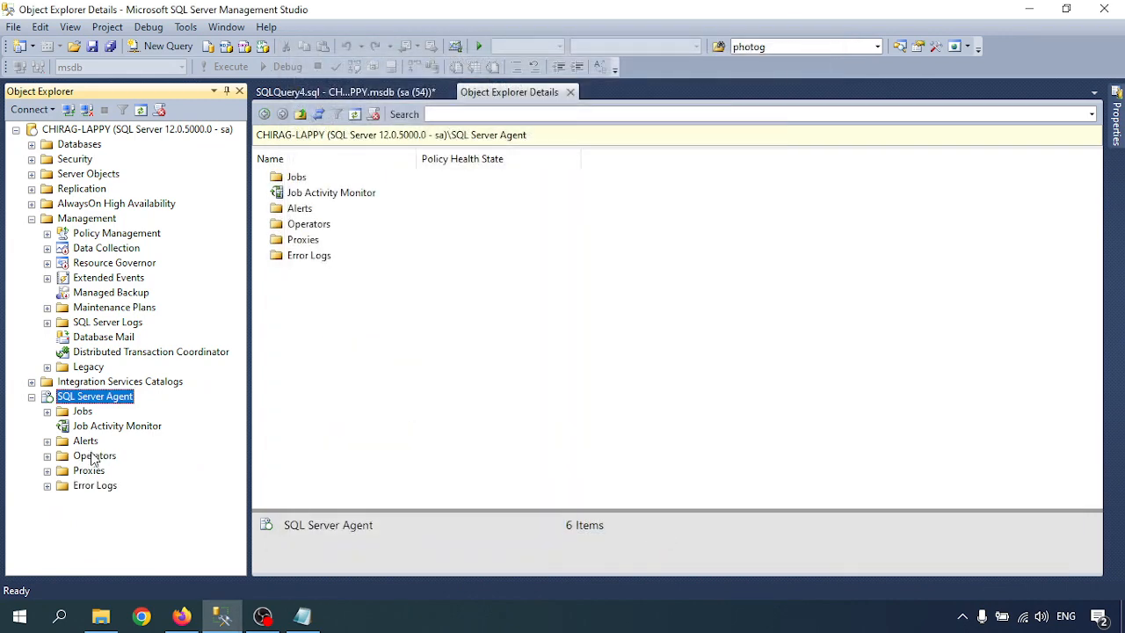
Refresh the Operators folder so DBA is listed.
{"action": "left_click", "coordinate": [47, 455]}
{"action": "right_click", "coordinate": [96, 457]}
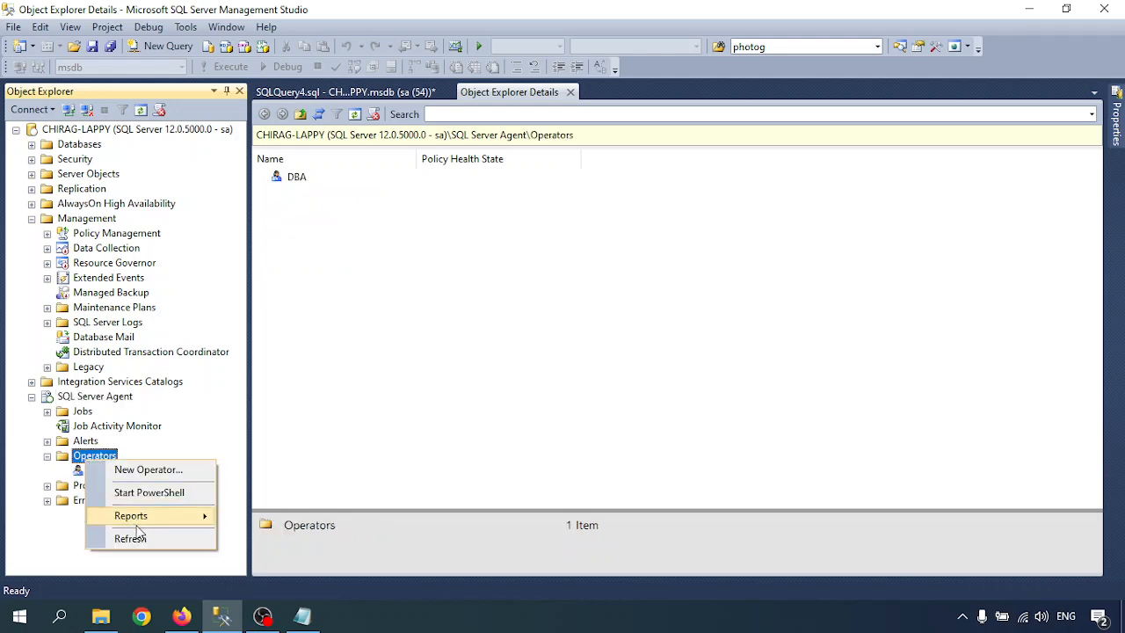
{"action": "left_click", "coordinate": [132, 535]}
Review DBA's alert, job and history notification pages, then close them unchanged.
{"action": "right_click", "coordinate": [95, 472]}
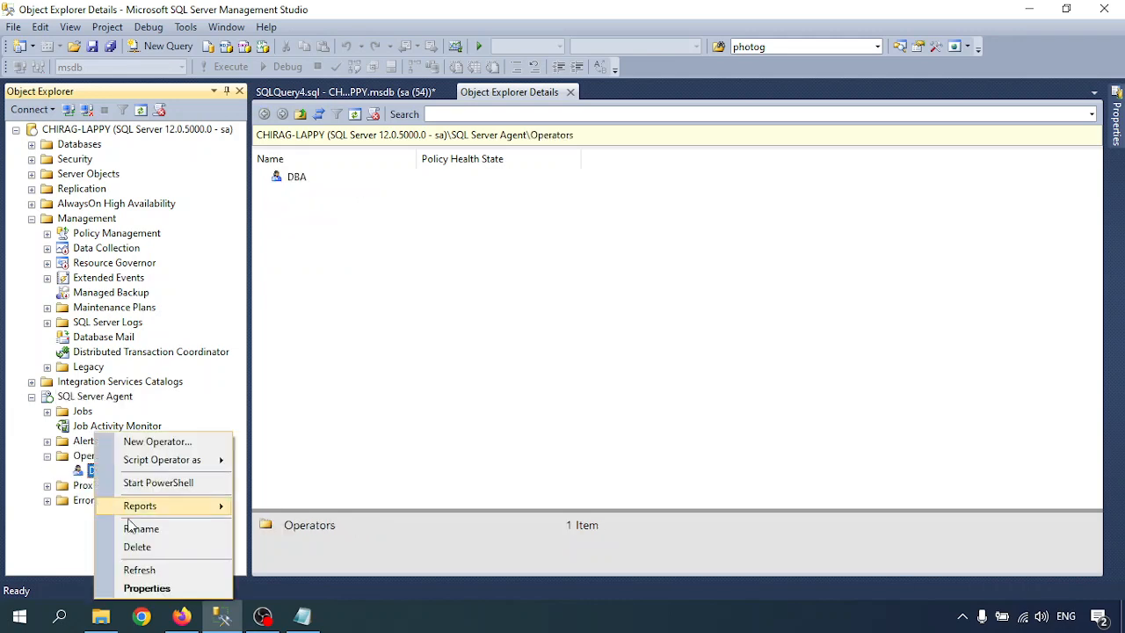
{"action": "left_click", "coordinate": [139, 587]}
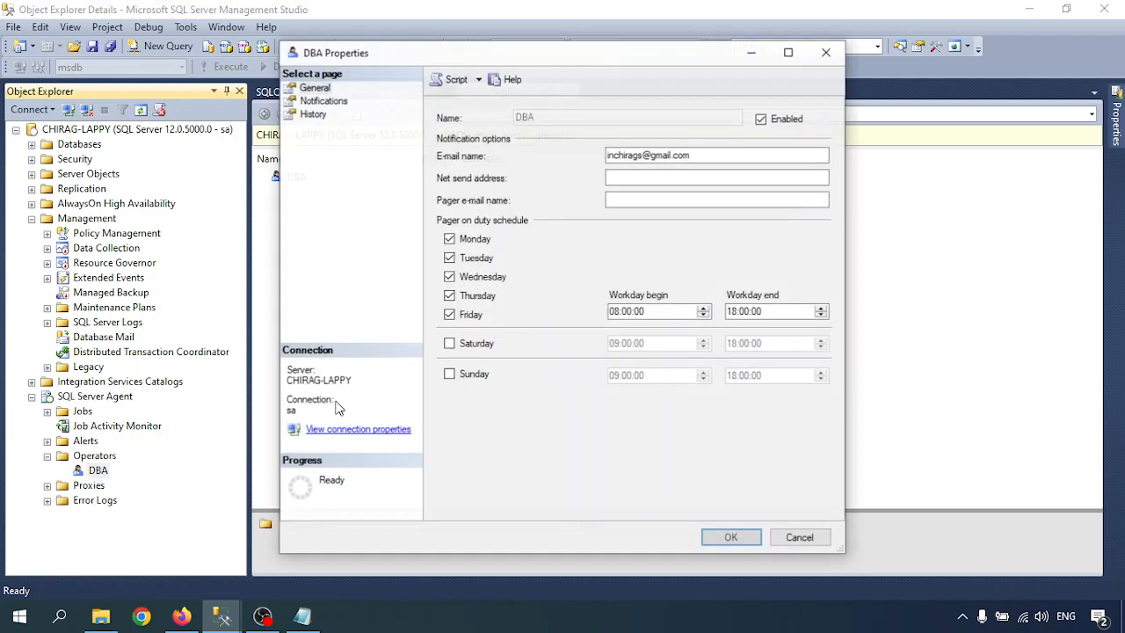
{"action": "left_click", "coordinate": [323, 102]}
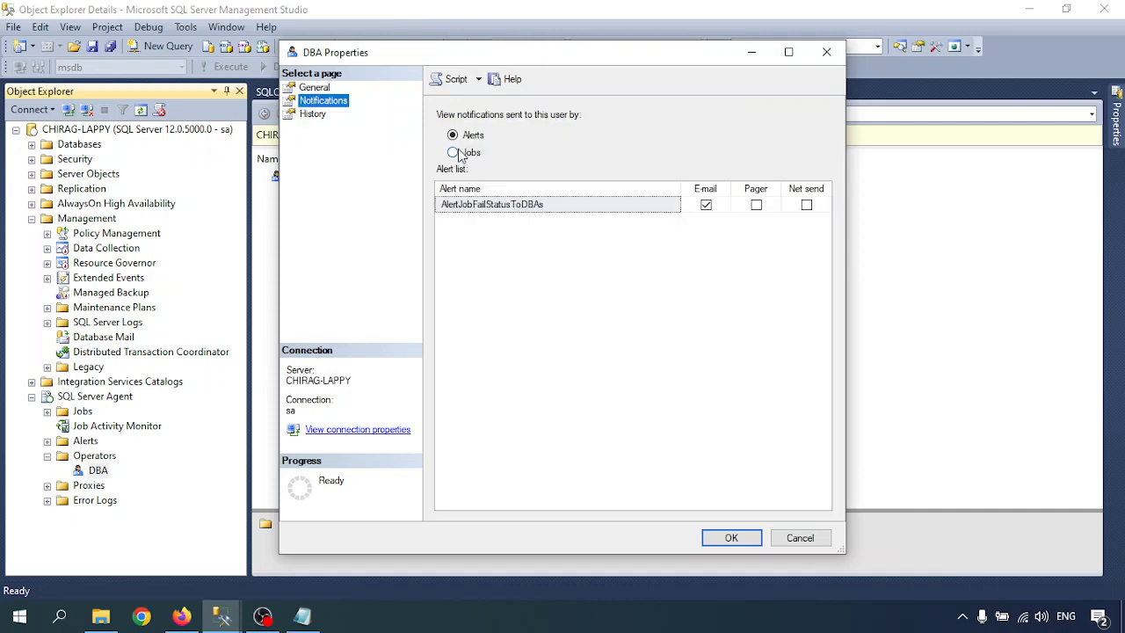
{"action": "left_click", "coordinate": [454, 153]}
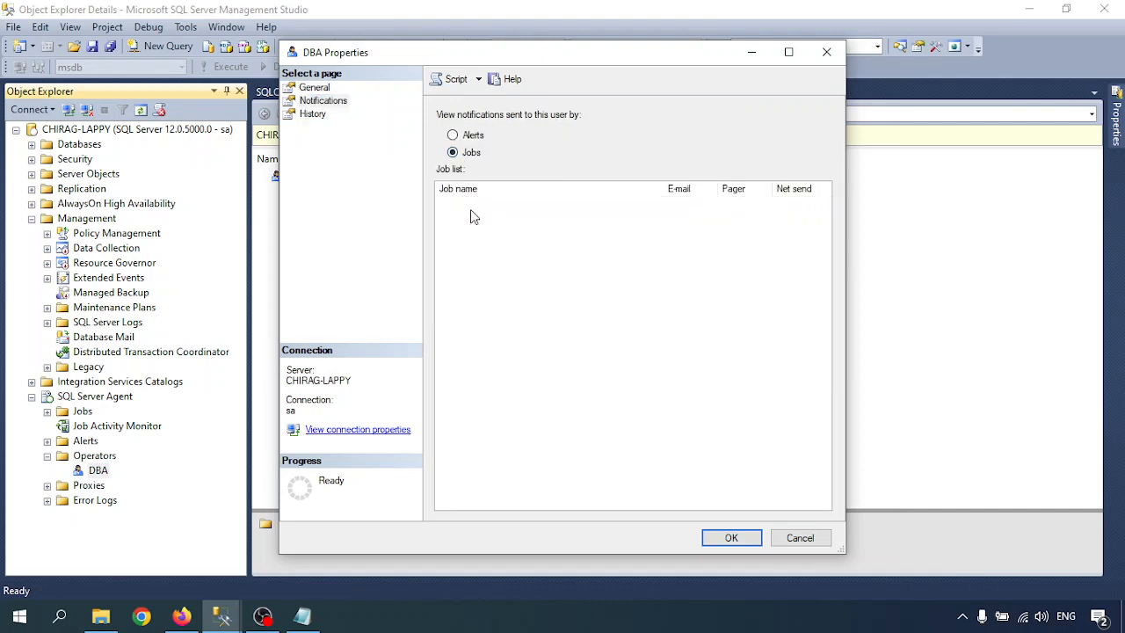
{"action": "left_click", "coordinate": [453, 136]}
{"action": "left_click", "coordinate": [313, 114]}
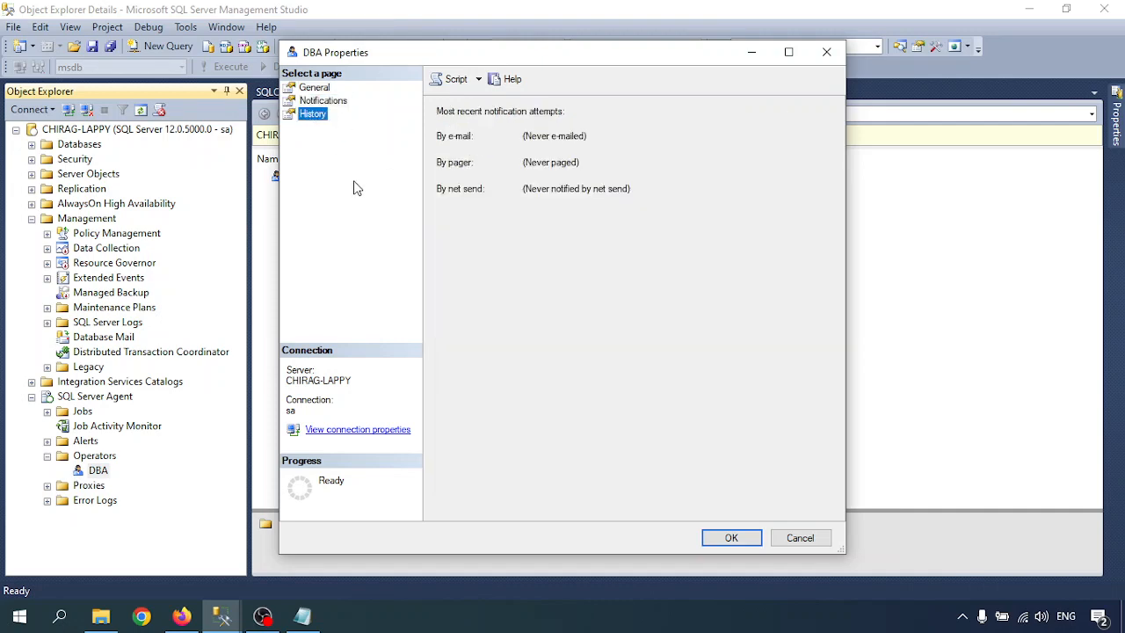
{"action": "left_click", "coordinate": [807, 538]}
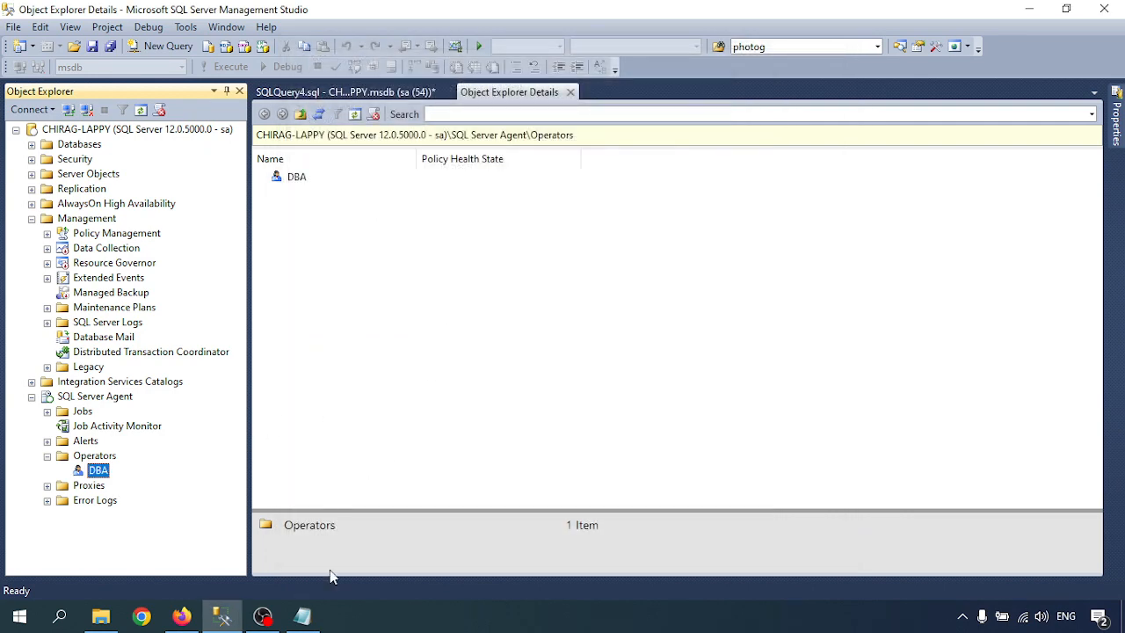
{"action": "left_click", "coordinate": [301, 616]}
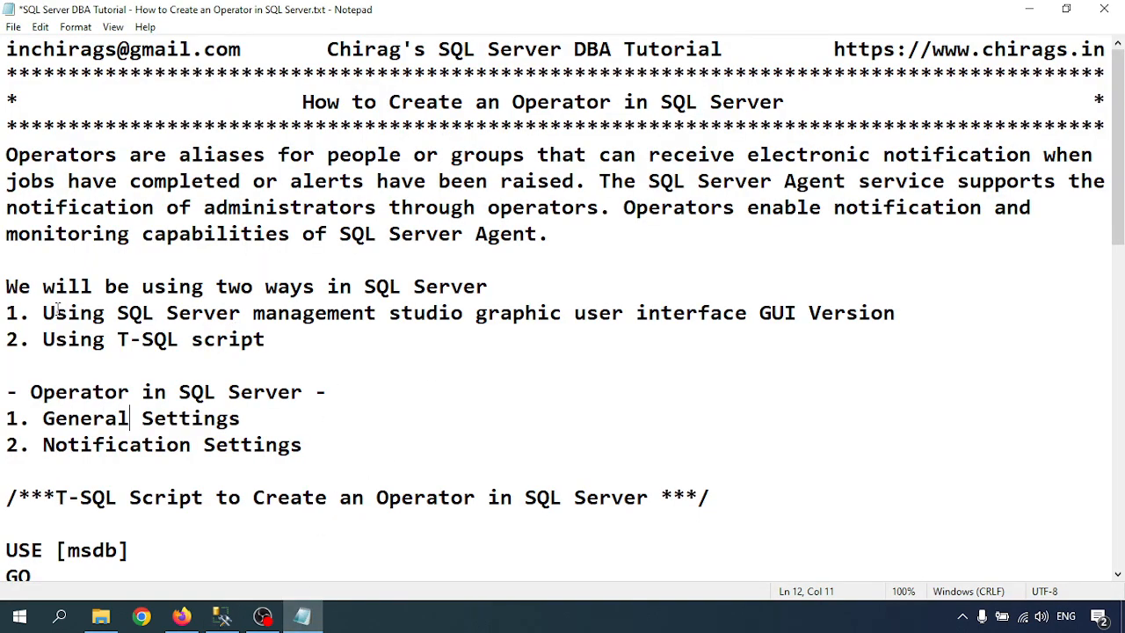
Highlight 'T-SQL script' on the notes' method lines and return to Management Studio.
{"action": "left_click", "coordinate": [351, 287]}
{"action": "left_click_drag", "start_coordinate": [363, 287], "coordinate": [497, 287]}
{"action": "left_click", "coordinate": [262, 337]}
{"action": "left_click_drag", "start_coordinate": [118, 313], "coordinate": [627, 313]}
{"action": "left_click", "coordinate": [630, 313]}
{"action": "left_click_drag", "start_coordinate": [118, 339], "coordinate": [281, 343]}
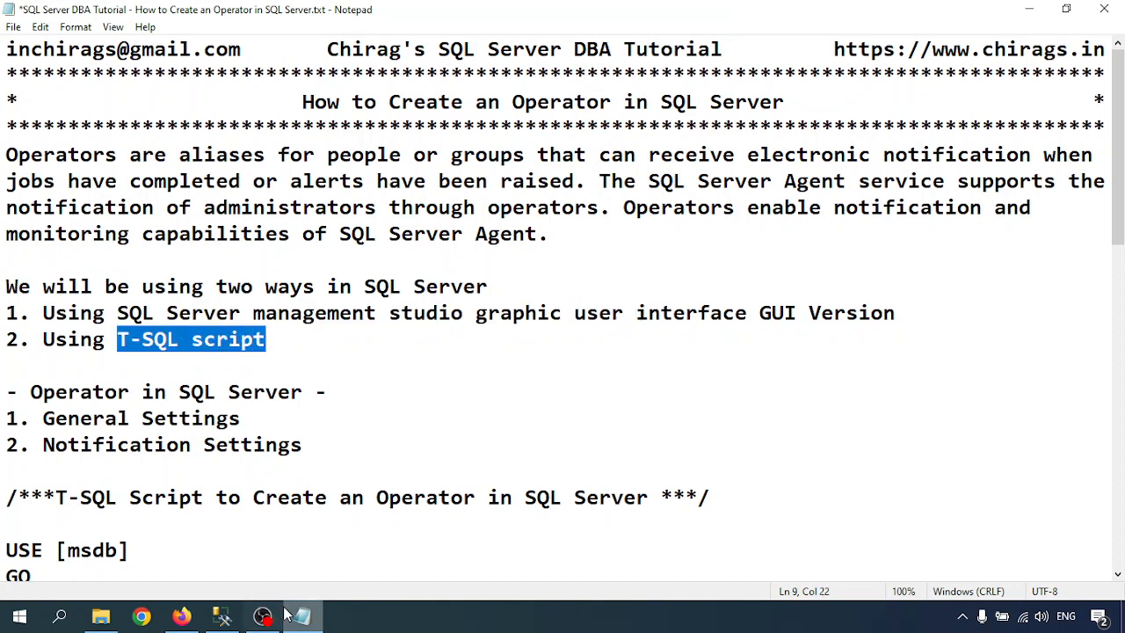
{"action": "left_click", "coordinate": [222, 616]}
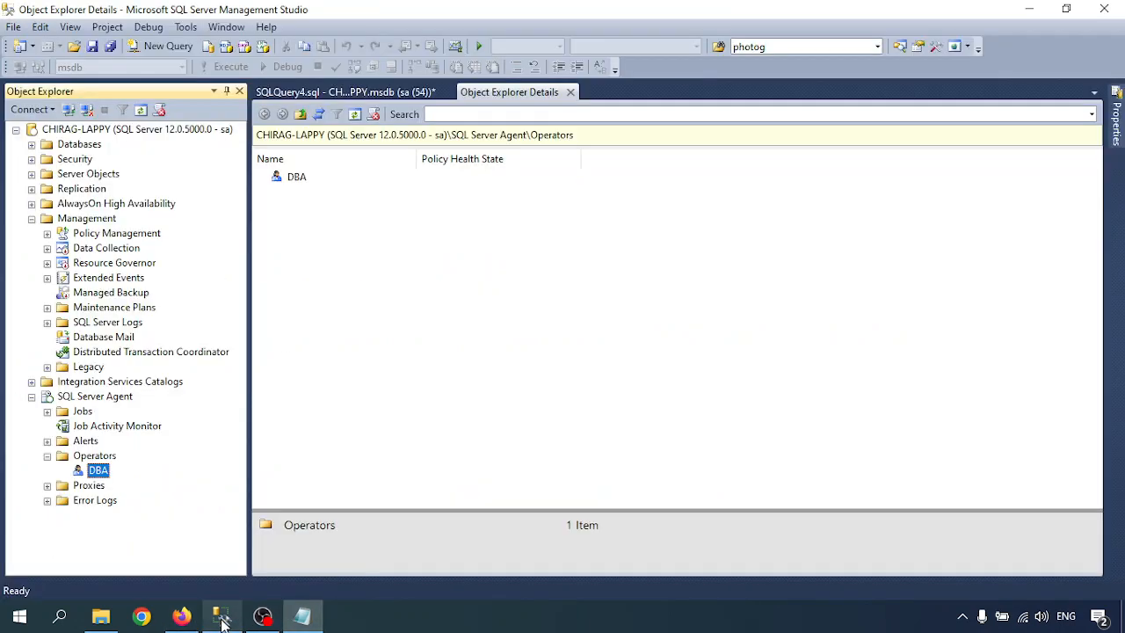
Attempt to delete the DBA operator from the Operators folder.
{"action": "right_click", "coordinate": [98, 475]}
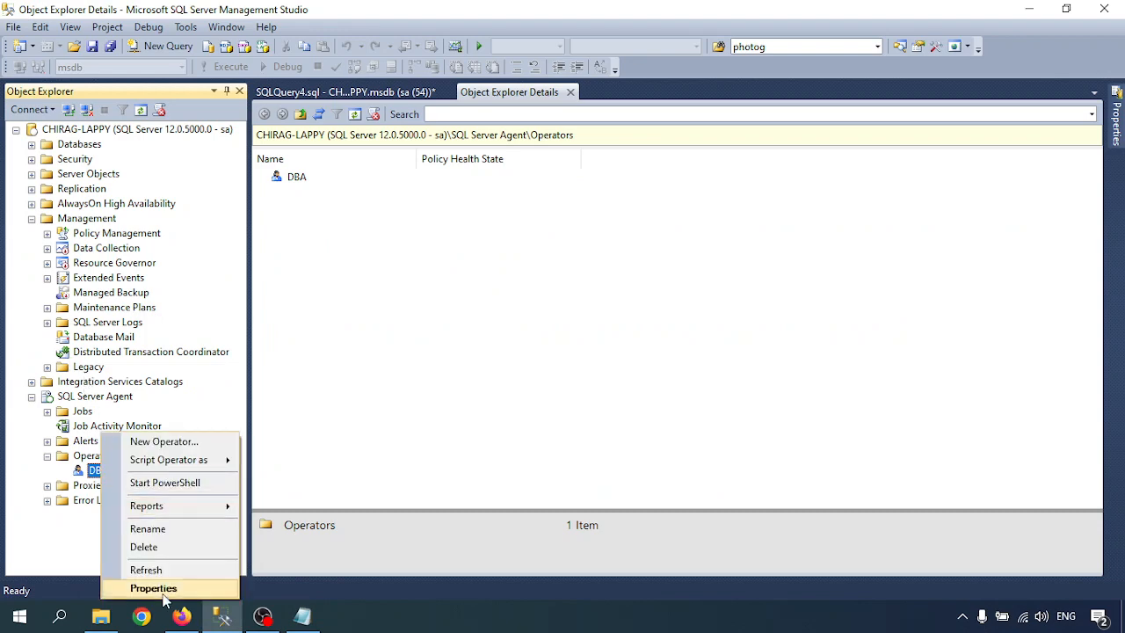
{"action": "left_click", "coordinate": [151, 548]}
{"action": "left_click", "coordinate": [731, 537]}
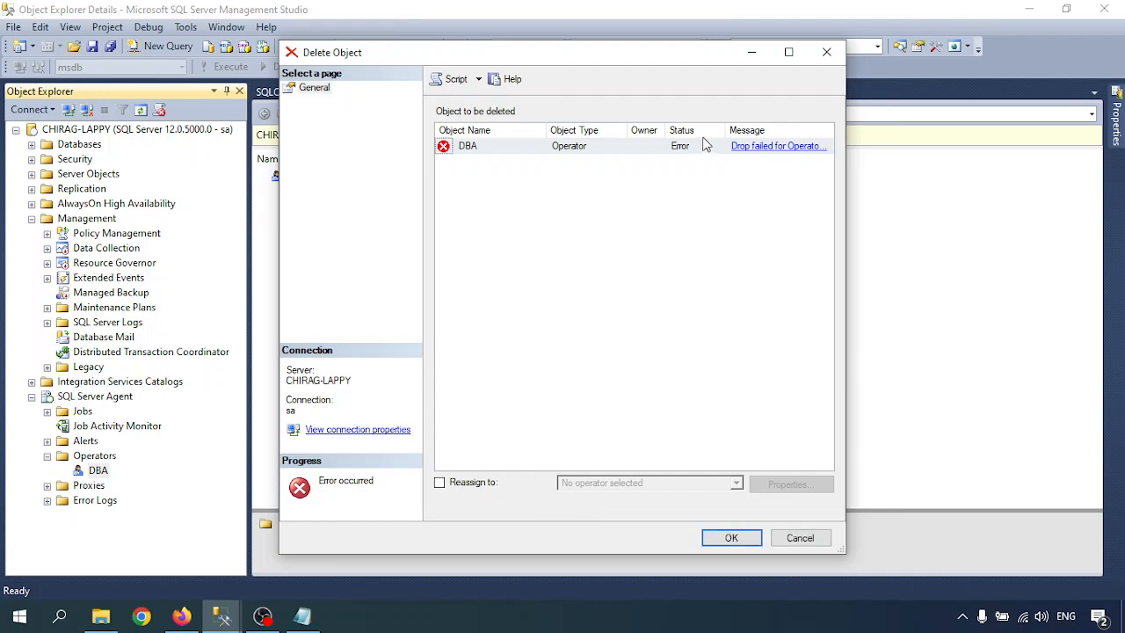
Read the fail-safe operator error 14504, dismiss it and cancel the deletion.
{"action": "left_click", "coordinate": [765, 146]}
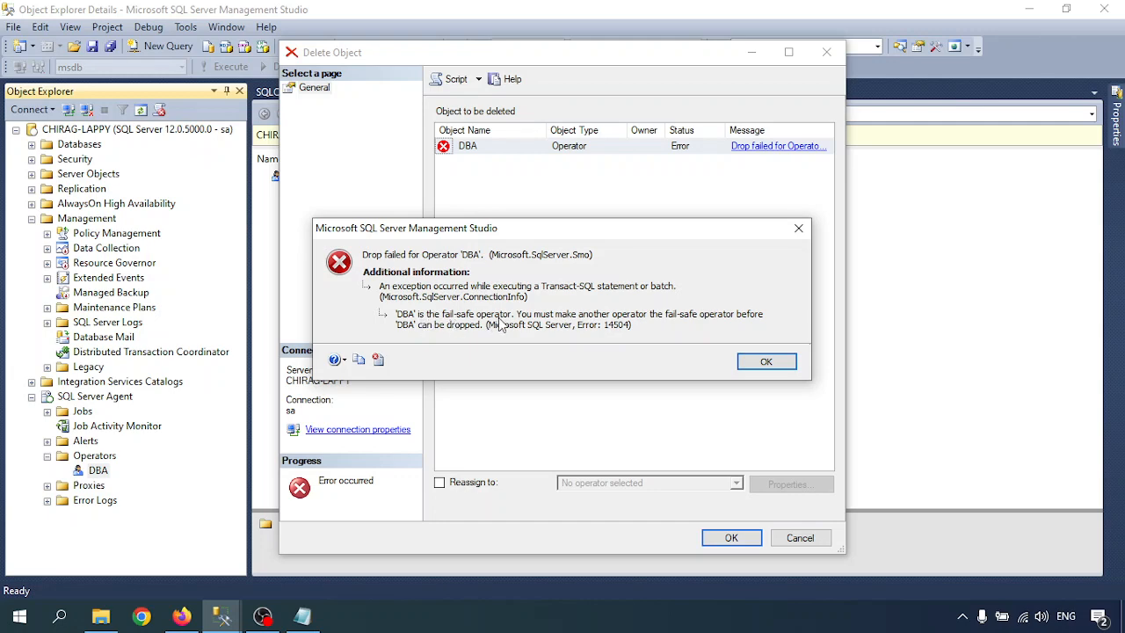
{"action": "left_click", "coordinate": [766, 361]}
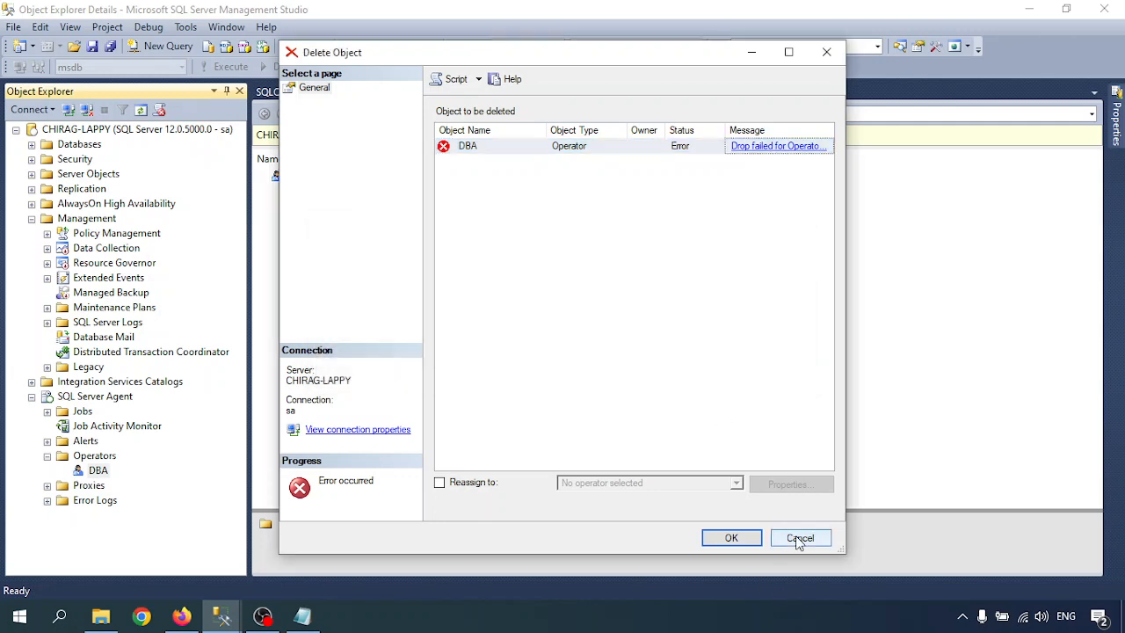
{"action": "left_click", "coordinate": [800, 538]}
{"action": "right_click", "coordinate": [84, 398]}
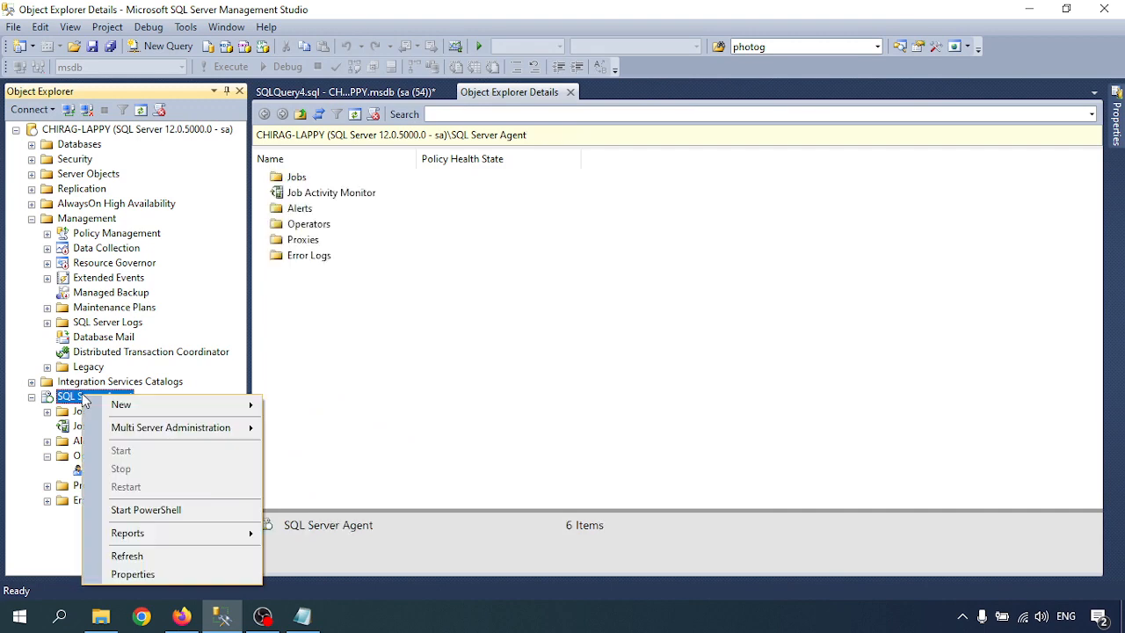
Uncheck 'Enable fail-safe operator' on the SQL Server Agent Alert System page.
{"action": "left_click", "coordinate": [133, 576]}
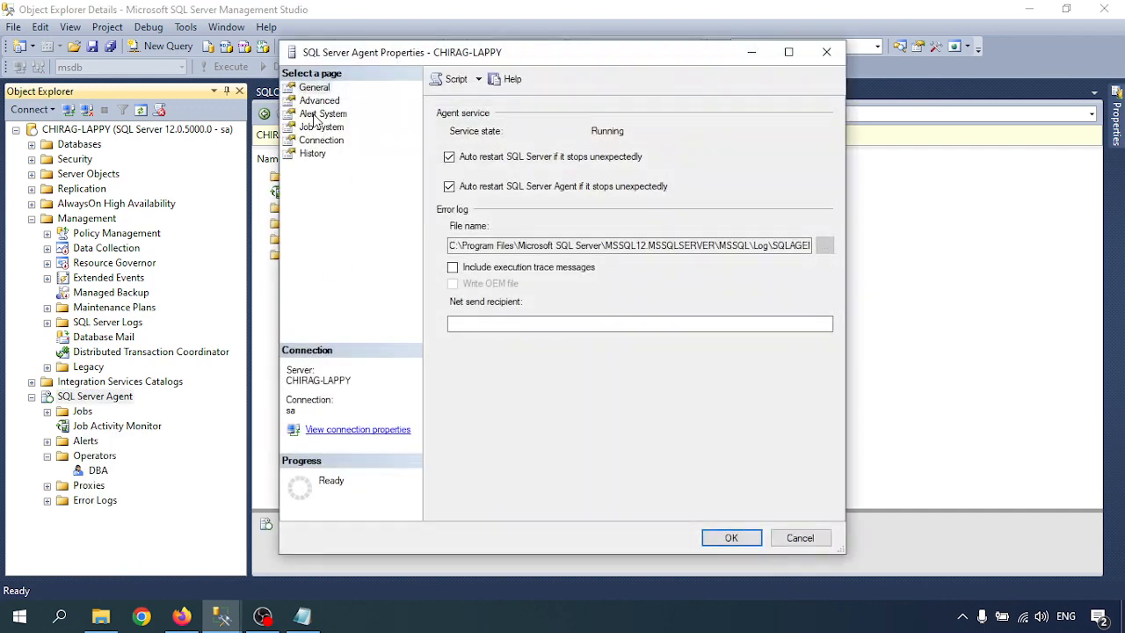
{"action": "left_click", "coordinate": [319, 114]}
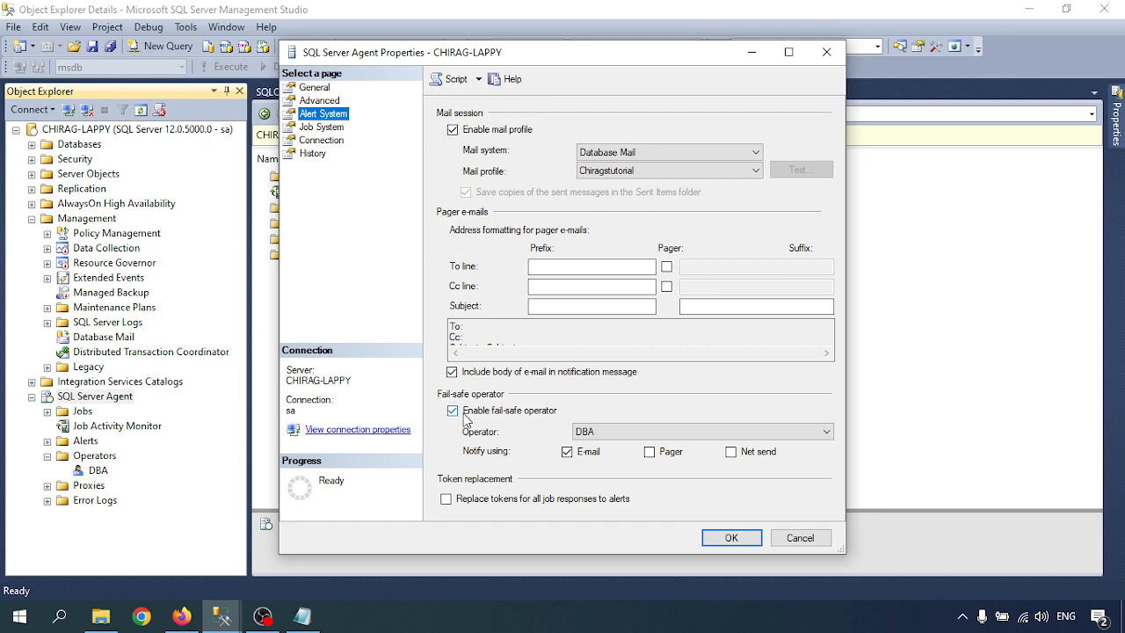
{"action": "left_click", "coordinate": [453, 410]}
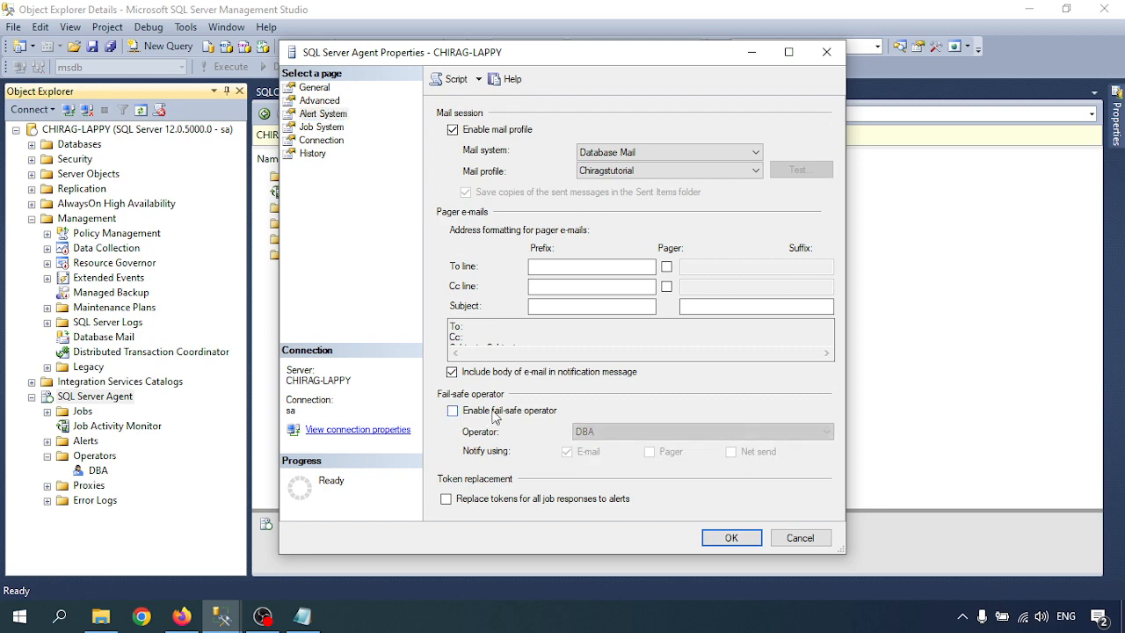
Apply the disabled fail-safe setting, delete DBA from Operators, and close the SQLQuery4 tab.
{"action": "left_click", "coordinate": [732, 538]}
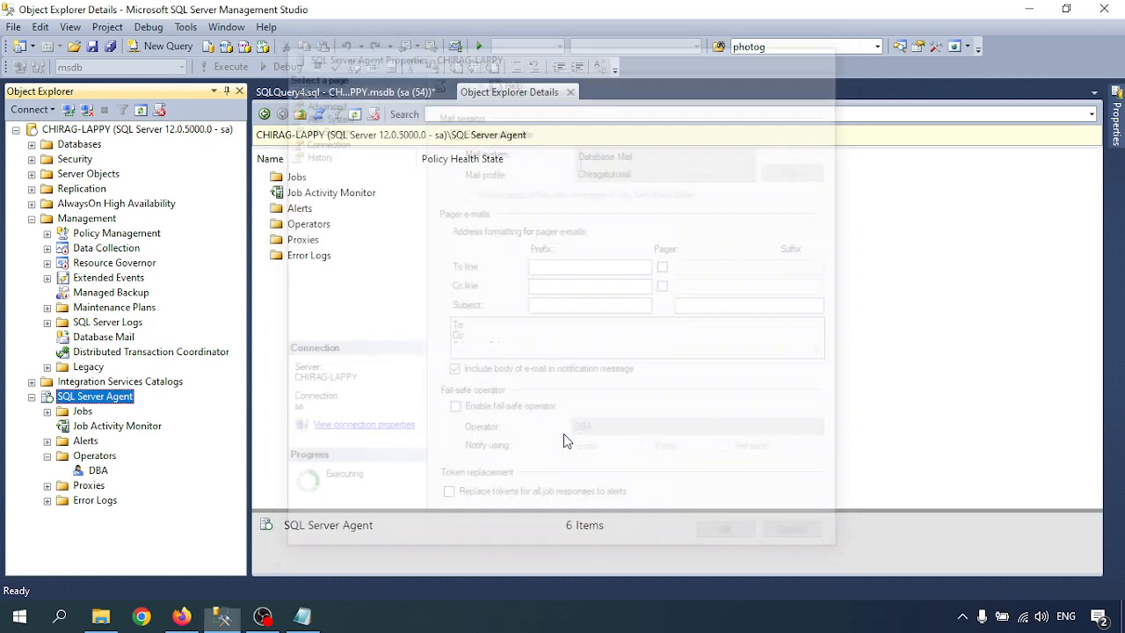
{"action": "left_click", "coordinate": [47, 456]}
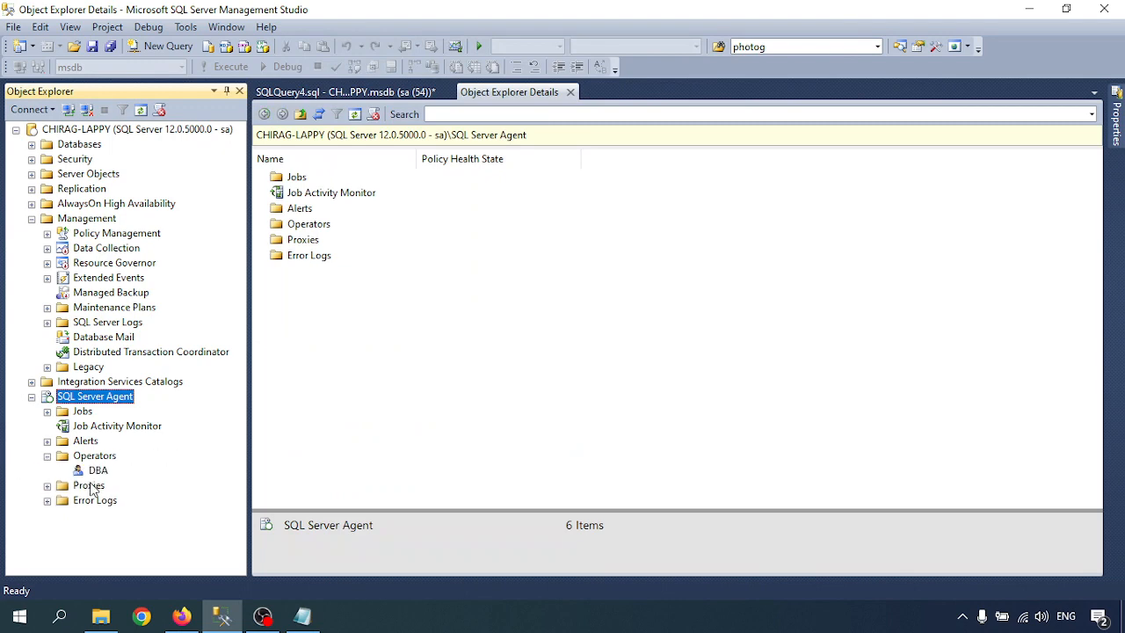
{"action": "right_click", "coordinate": [97, 472]}
{"action": "left_click", "coordinate": [138, 542]}
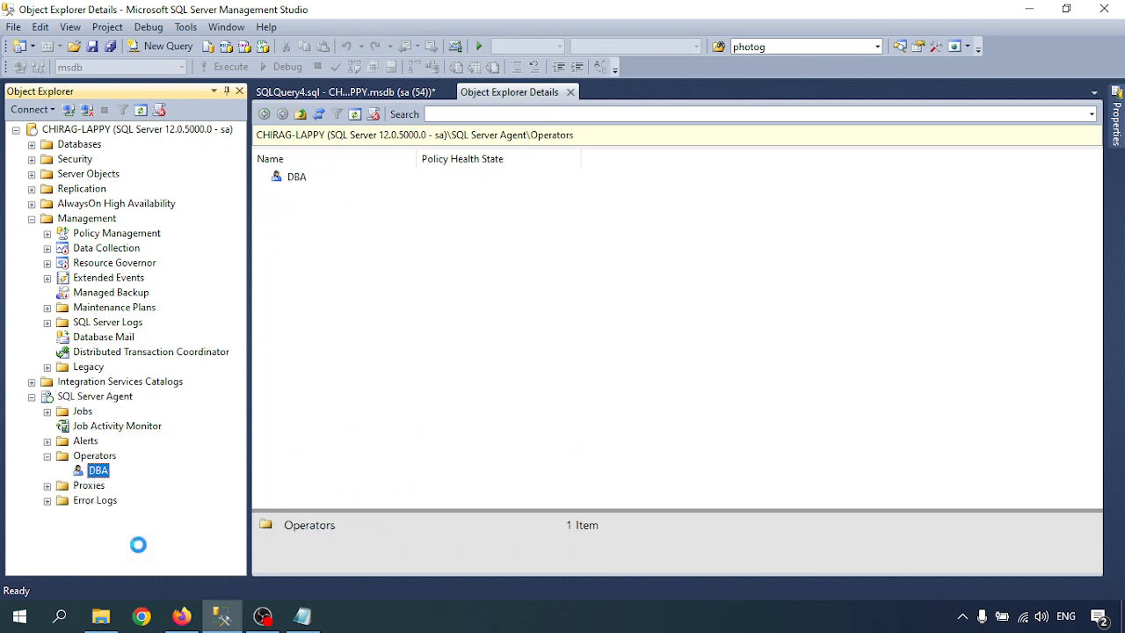
{"action": "left_click", "coordinate": [731, 538]}
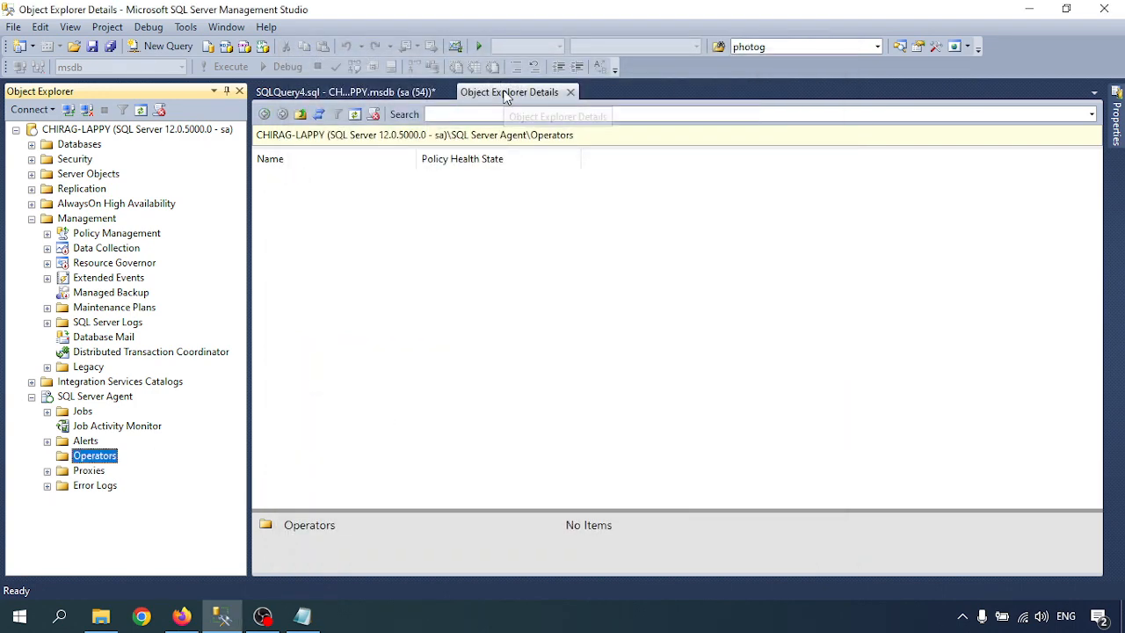
{"action": "left_click", "coordinate": [441, 91]}
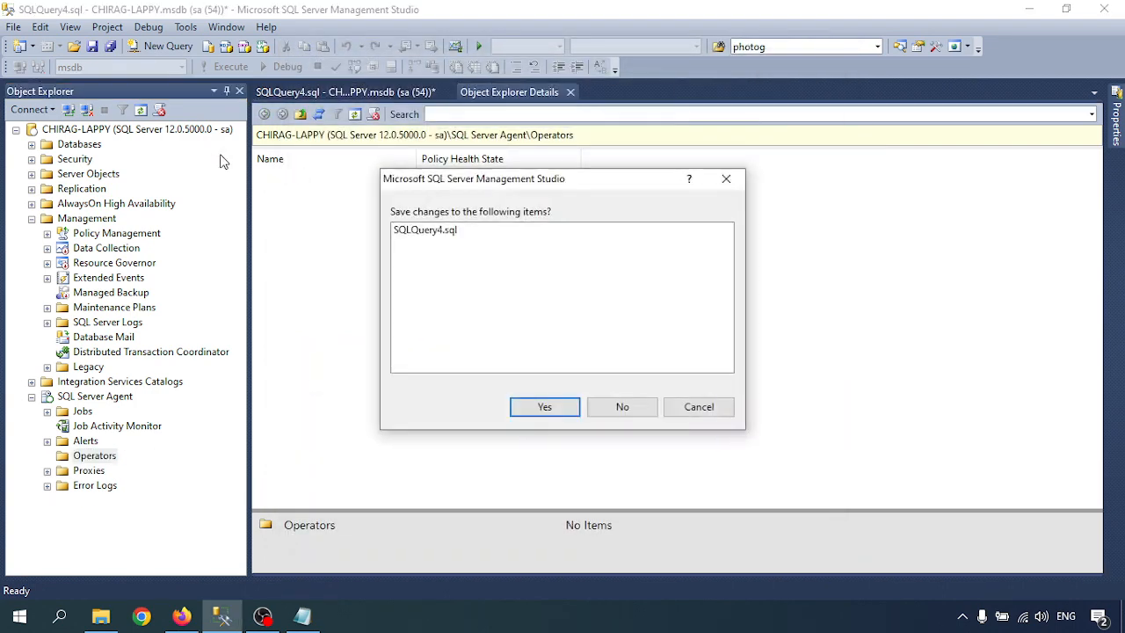
Discard SQLQuery4 changes, open a blank query, and select the USE [msdb]…GO script in Notepad.
{"action": "left_click", "coordinate": [645, 406]}
{"action": "left_click", "coordinate": [159, 46]}
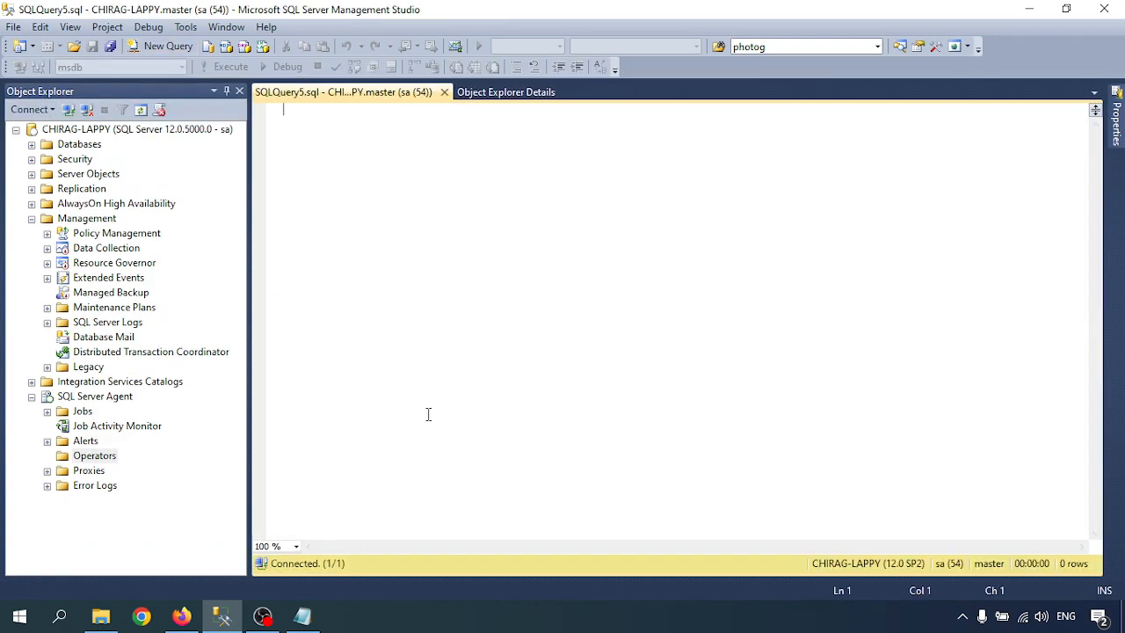
{"action": "left_click", "coordinate": [304, 617]}
{"action": "scroll", "coordinate": [127, 321], "scroll_direction": "down", "scroll_amount": 4}
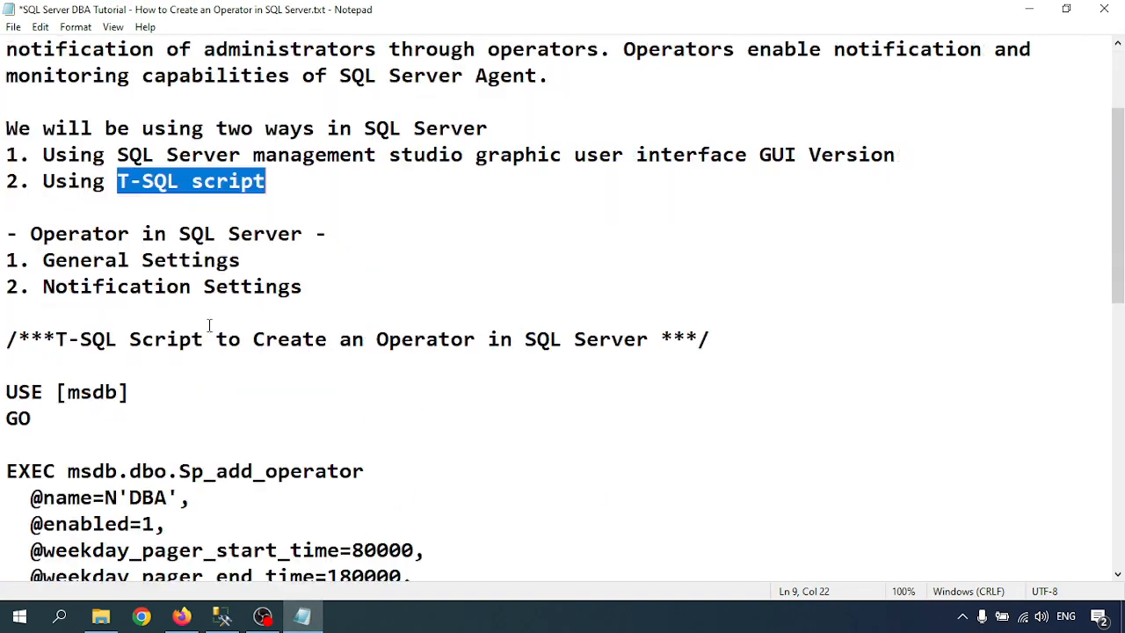
{"action": "left_click_drag", "start_coordinate": [7, 233], "coordinate": [79, 520]}
{"action": "key", "text": "ctrl+c"}
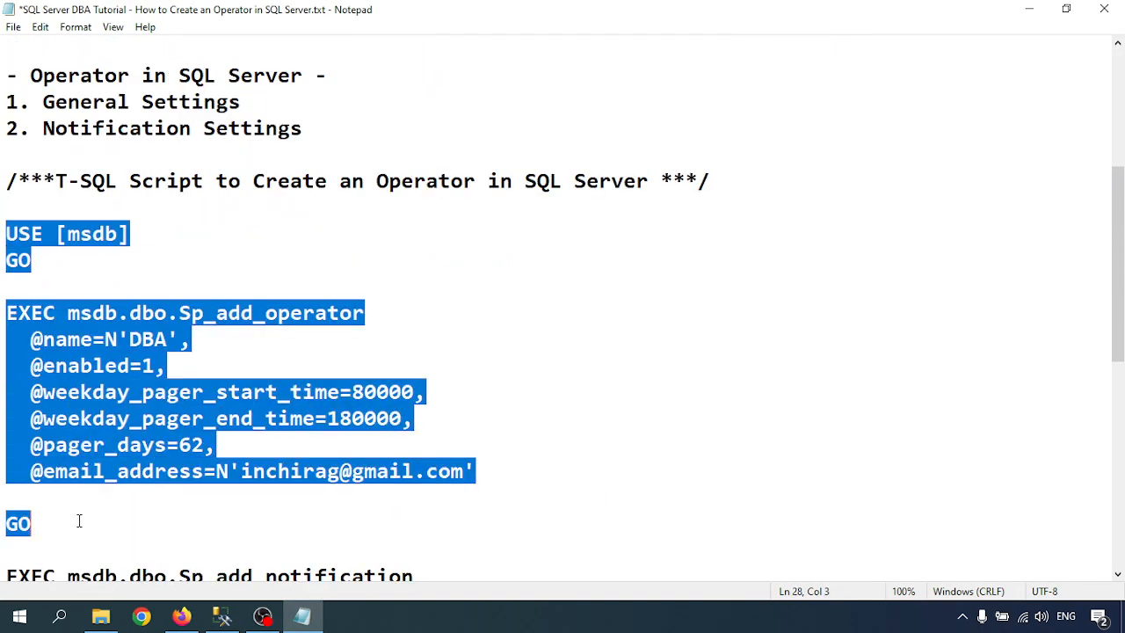
{"action": "scroll", "coordinate": [156, 464], "scroll_direction": "down", "scroll_amount": 3}
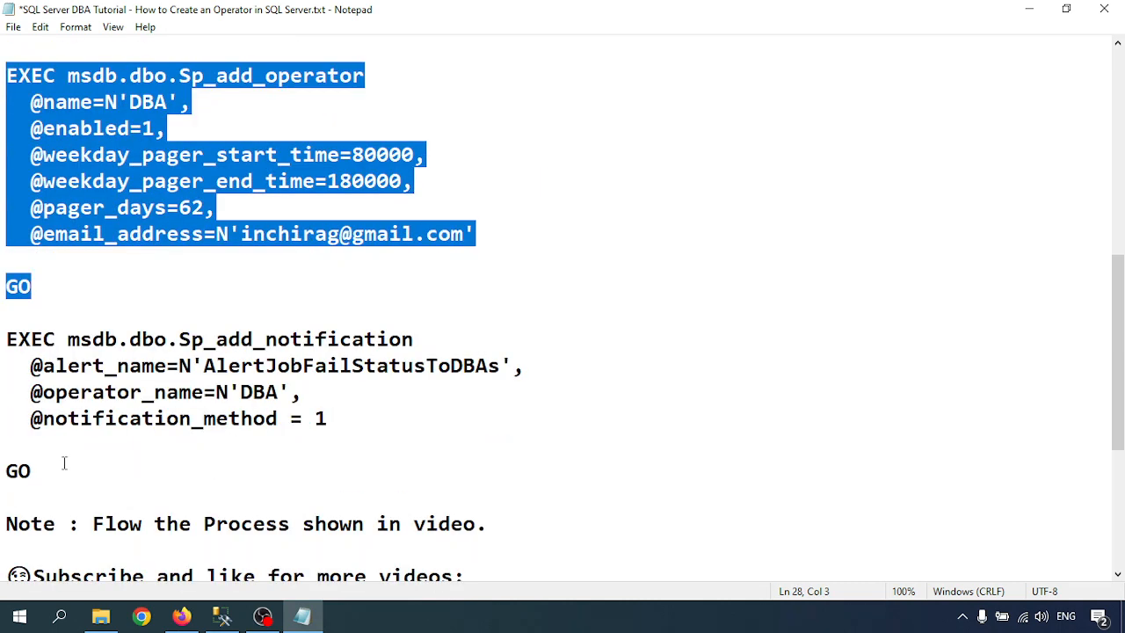
{"action": "left_click", "coordinate": [55, 473], "text": "shift"}
{"action": "scroll", "coordinate": [179, 373], "scroll_direction": "down", "scroll_amount": 1}
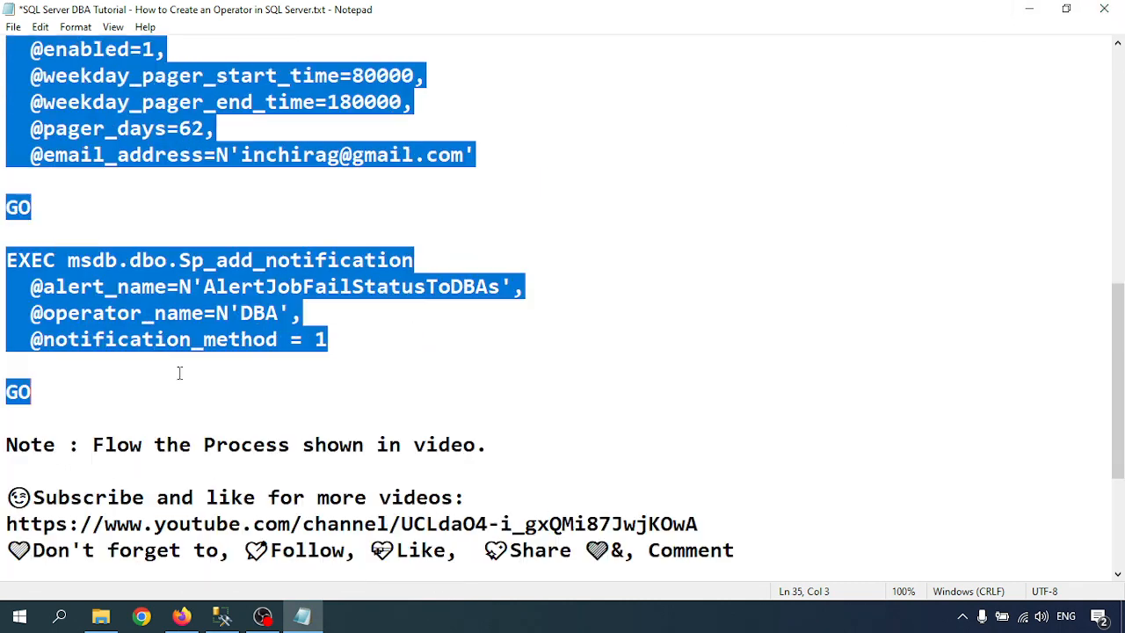
{"action": "scroll", "coordinate": [180, 373], "scroll_direction": "up", "scroll_amount": 4}
{"action": "left_click", "coordinate": [1030, 9]}
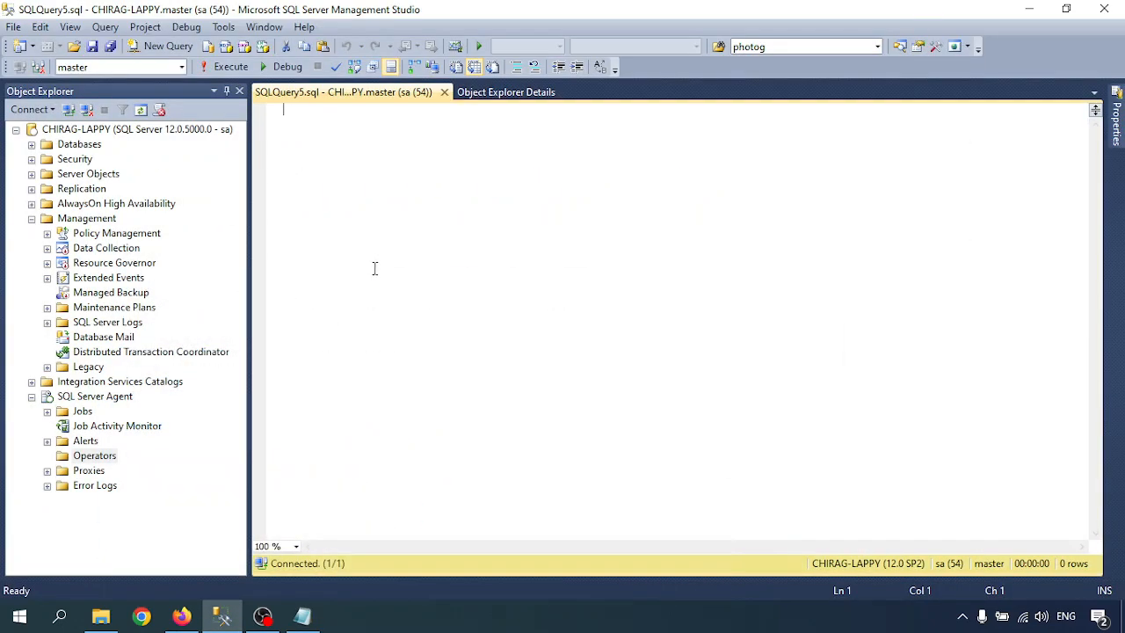
Paste the operator script into SQLQuery5 and review the DBA name, enabled flag and pager times.
{"action": "key", "text": "ctrl+v"}
{"action": "scroll", "coordinate": [401, 242], "scroll_direction": "up", "scroll_amount": 3}
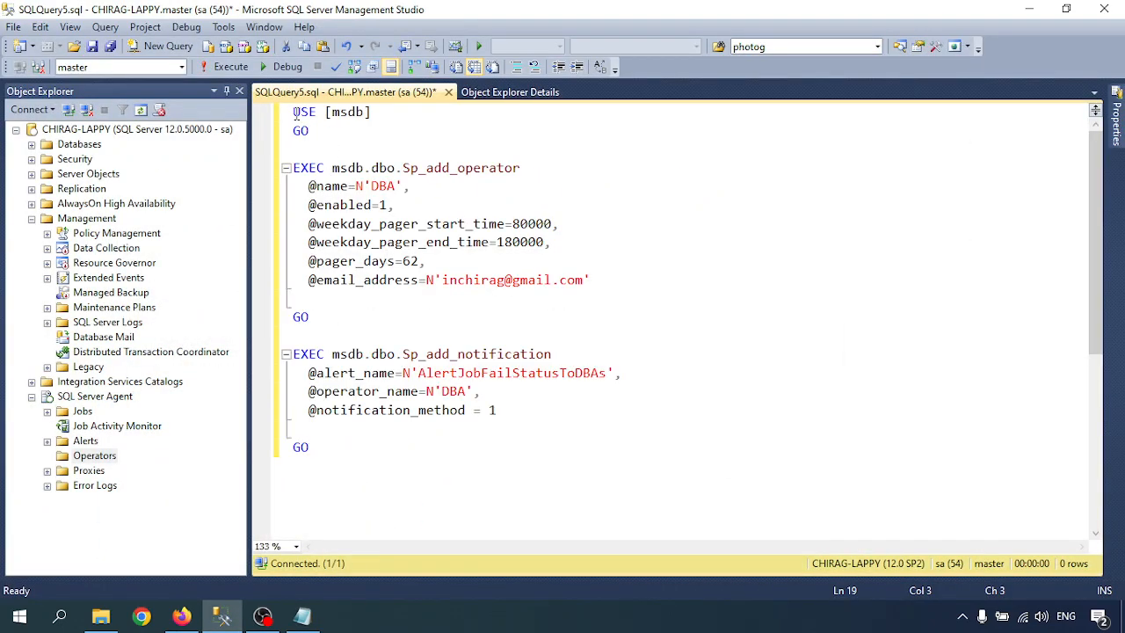
{"action": "left_click", "coordinate": [357, 169]}
{"action": "left_click", "coordinate": [434, 167]}
{"action": "left_click_drag", "start_coordinate": [373, 186], "coordinate": [396, 186]}
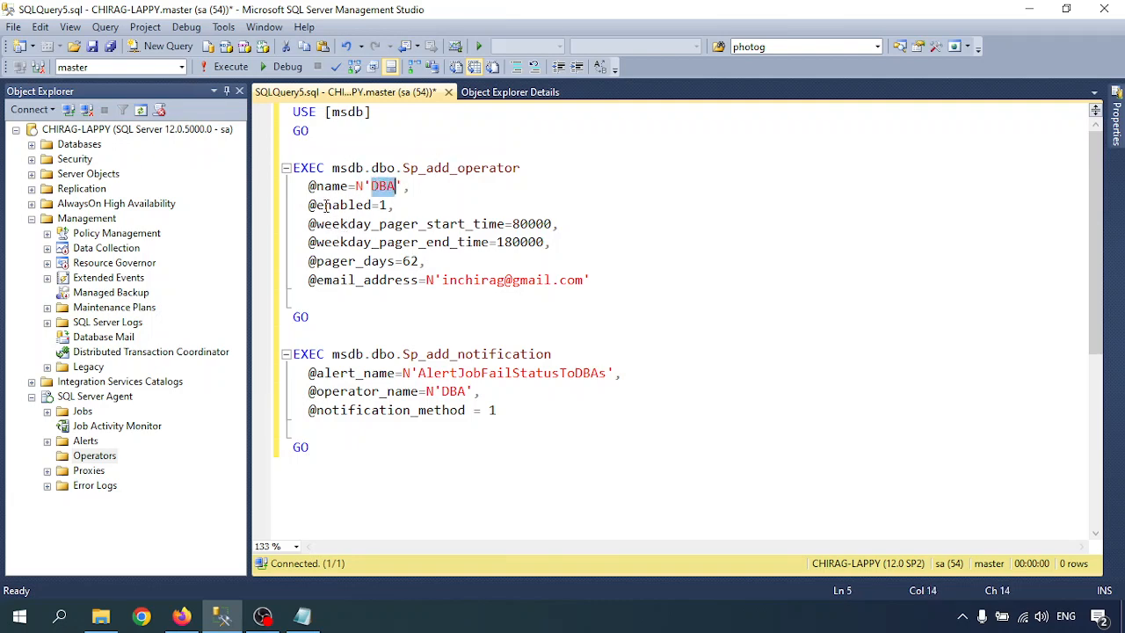
{"action": "left_click_drag", "start_coordinate": [325, 204], "coordinate": [387, 208]}
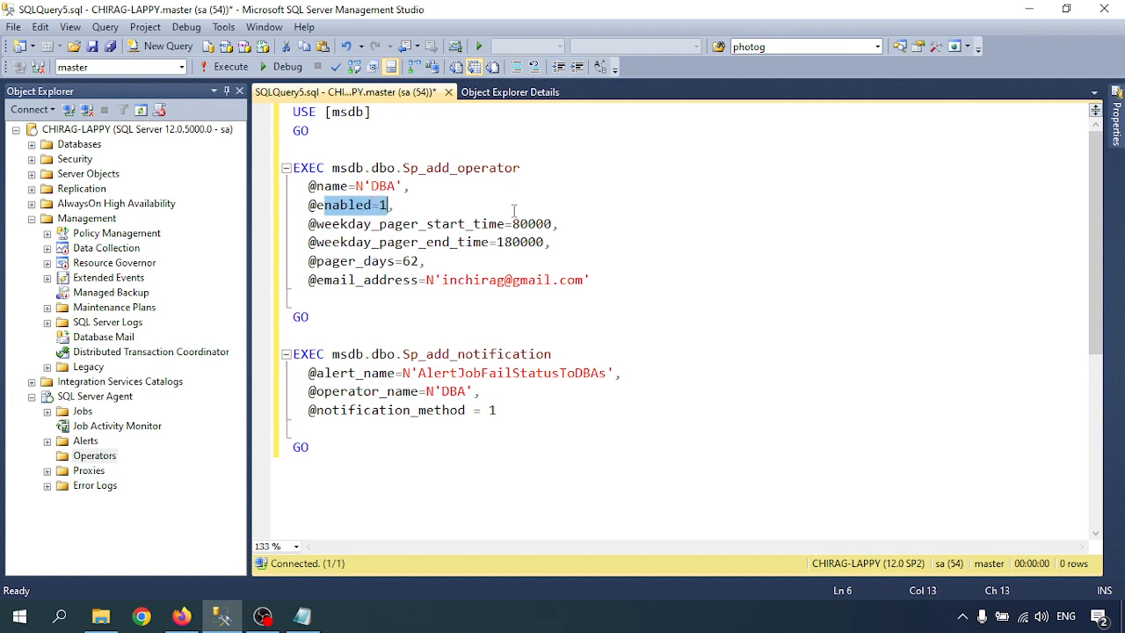
{"action": "left_click_drag", "start_coordinate": [512, 224], "coordinate": [531, 246]}
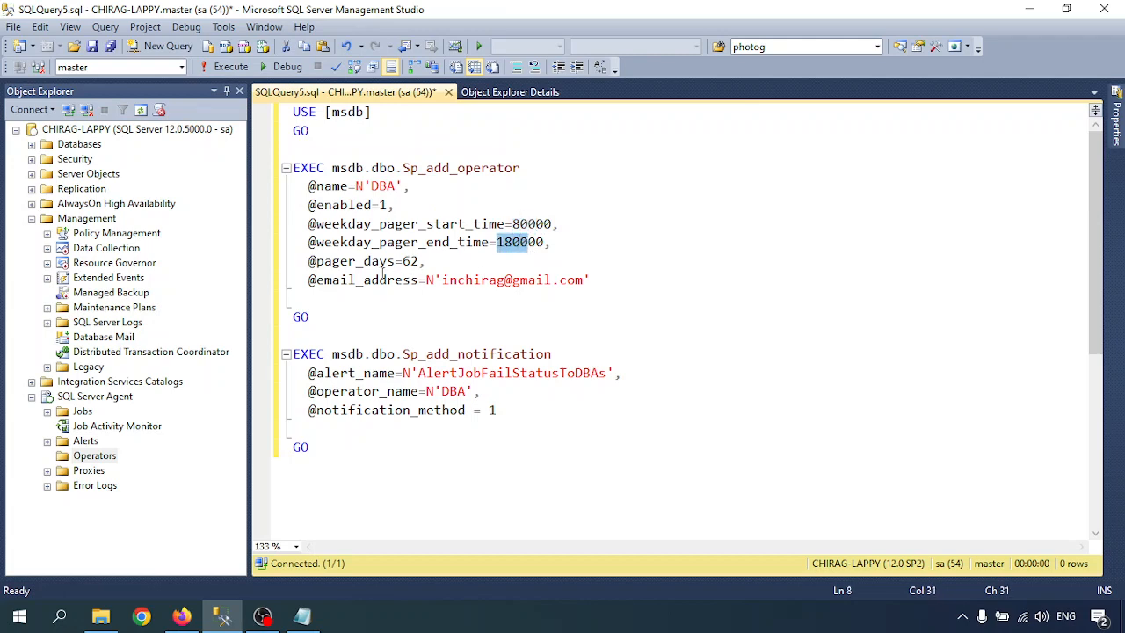
{"action": "left_click", "coordinate": [380, 262]}
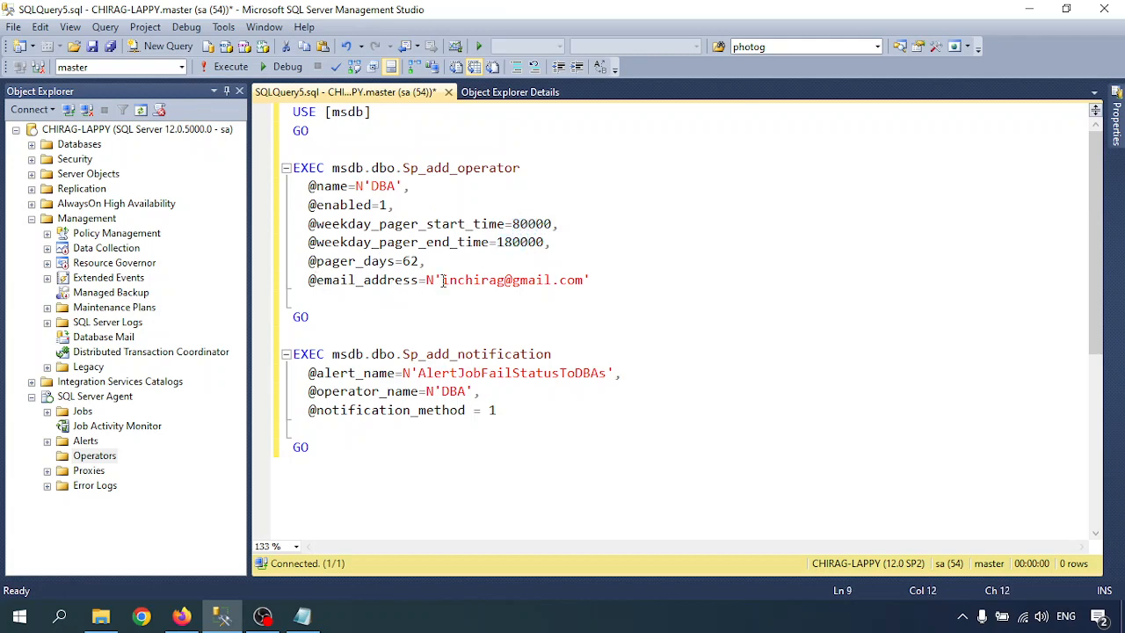
{"action": "left_click_drag", "start_coordinate": [442, 279], "coordinate": [545, 283]}
{"action": "left_click", "coordinate": [505, 283]}
{"action": "key", "text": "ctrl+s"}
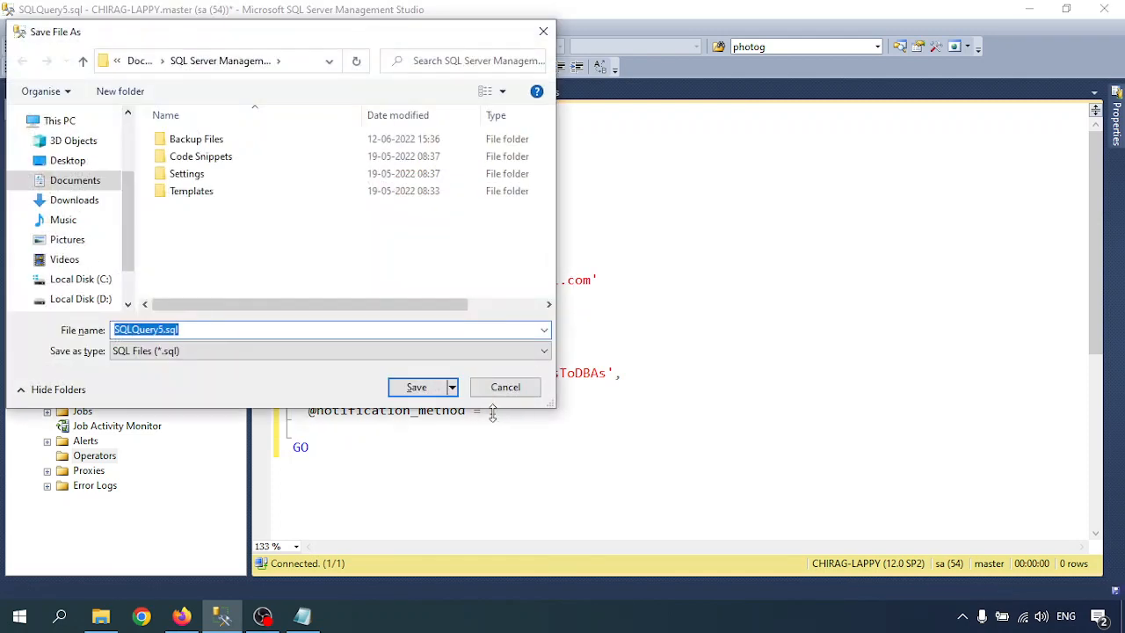
{"action": "left_click", "coordinate": [506, 387]}
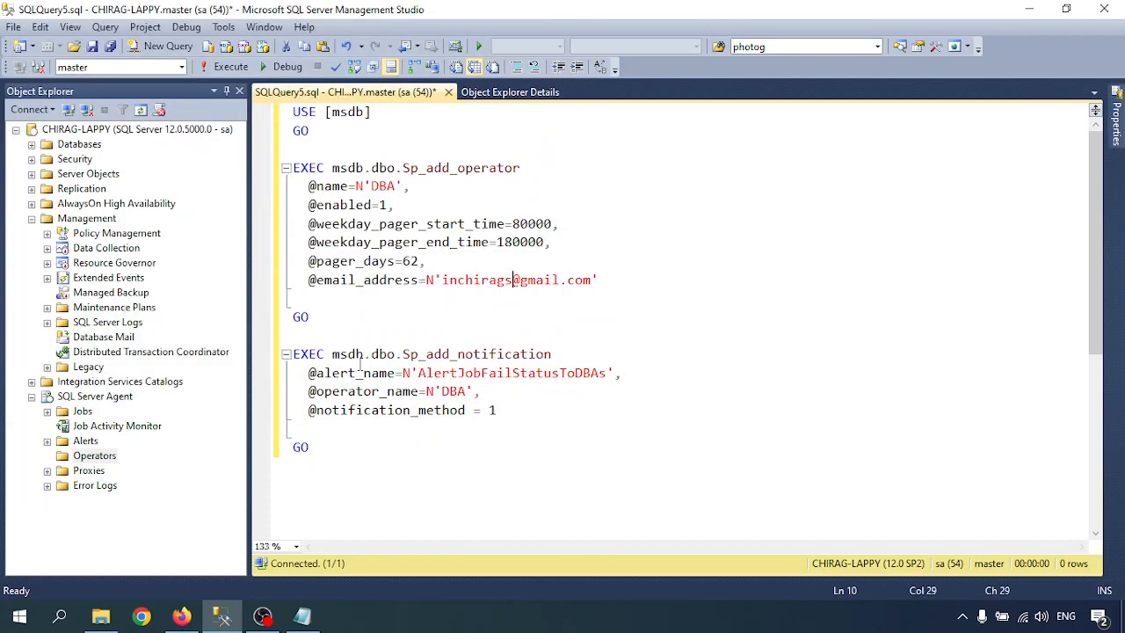
Review the AlertJobFailStatusToDBAs notification for operator DBA against the existing alerts.
{"action": "left_click", "coordinate": [420, 374]}
{"action": "key", "text": "shift+Right"}
{"action": "key", "text": "shift+Right"}
{"action": "key", "text": "shift+Right"}
{"action": "key", "text": "shift+Right"}
{"action": "key", "text": "shift+Right"}
{"action": "key", "text": "shift+Right"}
{"action": "key", "text": "shift+Right"}
{"action": "key", "text": "shift+Right"}
{"action": "key", "text": "shift+Right"}
{"action": "key", "text": "shift+Right"}
{"action": "key", "text": "shift+Right"}
{"action": "key", "text": "shift+Right"}
{"action": "key", "text": "shift+Right"}
{"action": "key", "text": "shift+Right"}
{"action": "key", "text": "shift+Right"}
{"action": "key", "text": "shift+Right"}
{"action": "key", "text": "shift+Right"}
{"action": "key", "text": "shift+Right"}
{"action": "key", "text": "shift+Right"}
{"action": "key", "text": "shift+Right"}
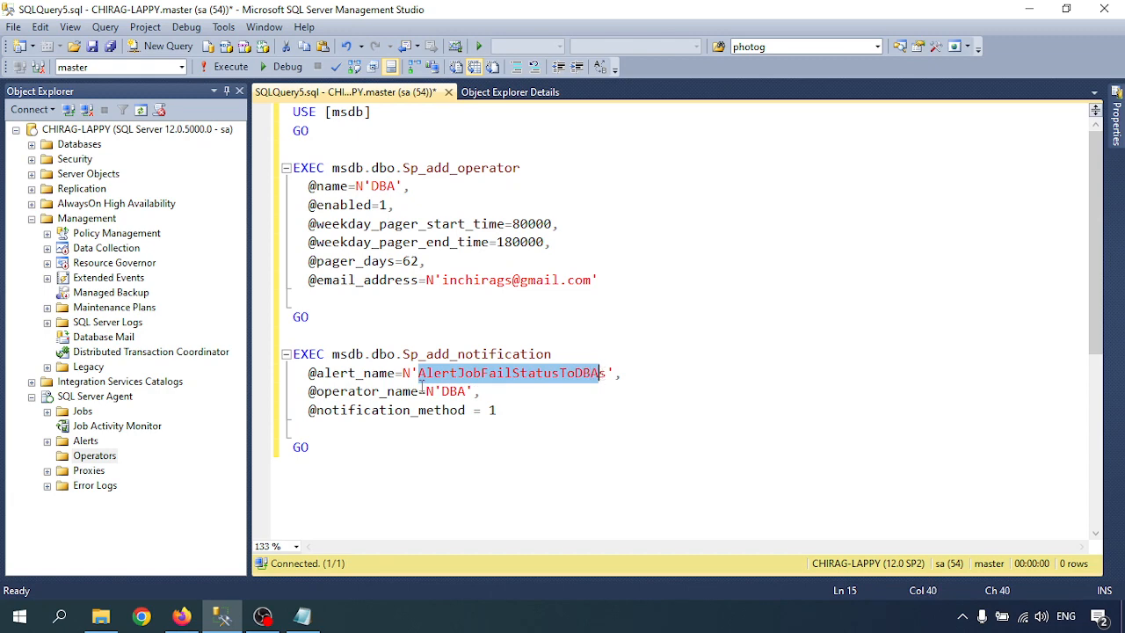
{"action": "left_click", "coordinate": [47, 442]}
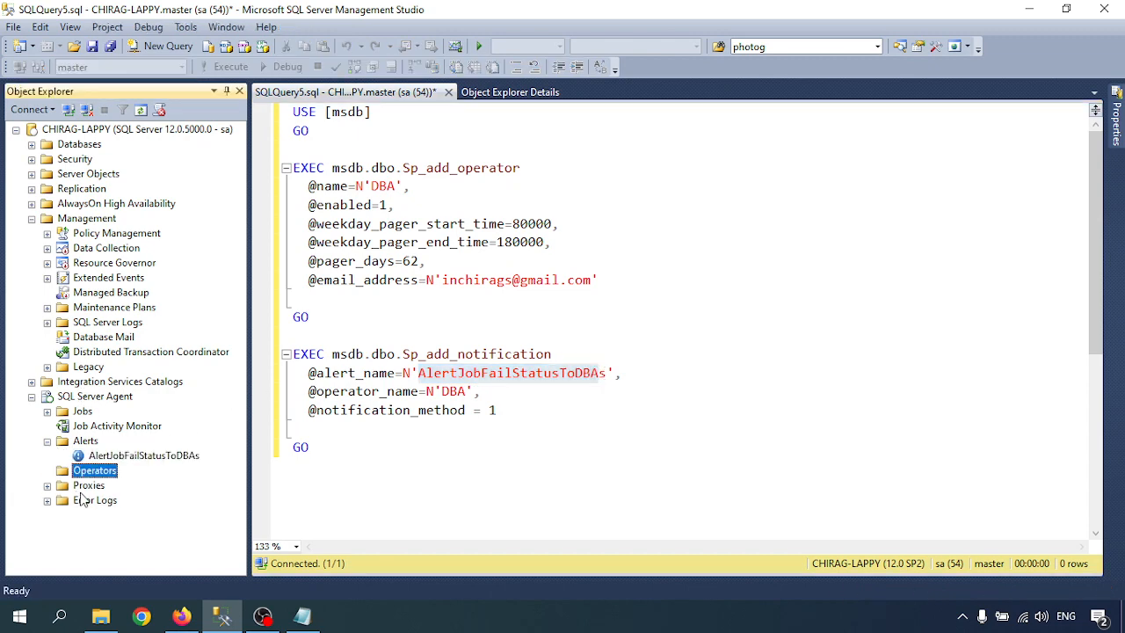
{"action": "double_click", "coordinate": [532, 374]}
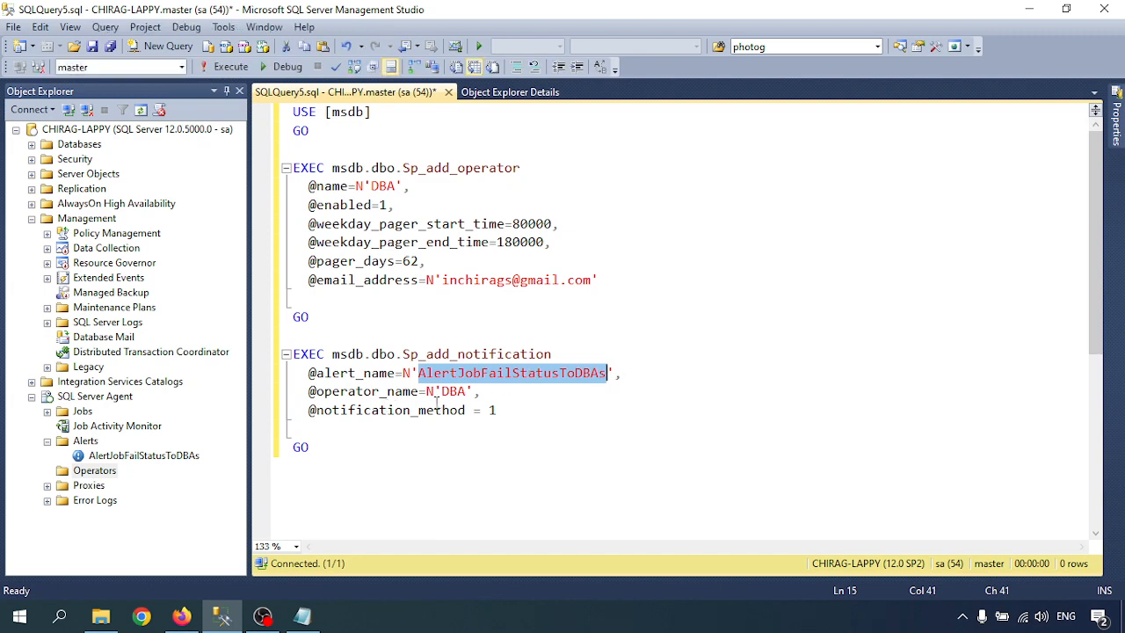
{"action": "double_click", "coordinate": [452, 392]}
{"action": "left_click", "coordinate": [583, 373]}
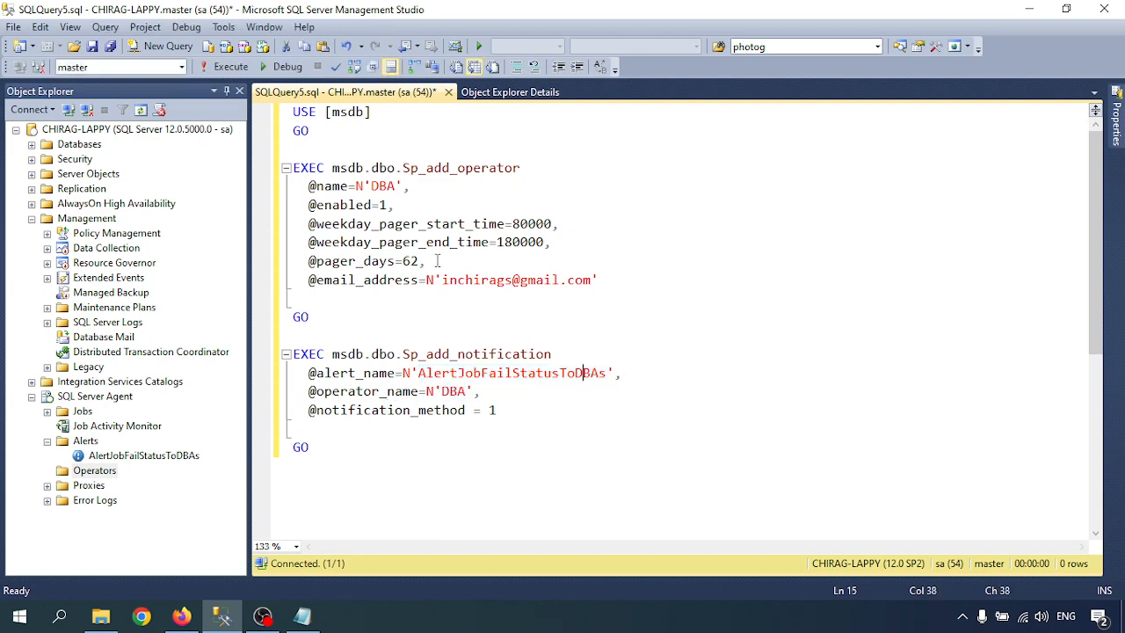
Execute the script and refresh Operators so the new DBA operator appears.
{"action": "left_click", "coordinate": [221, 66]}
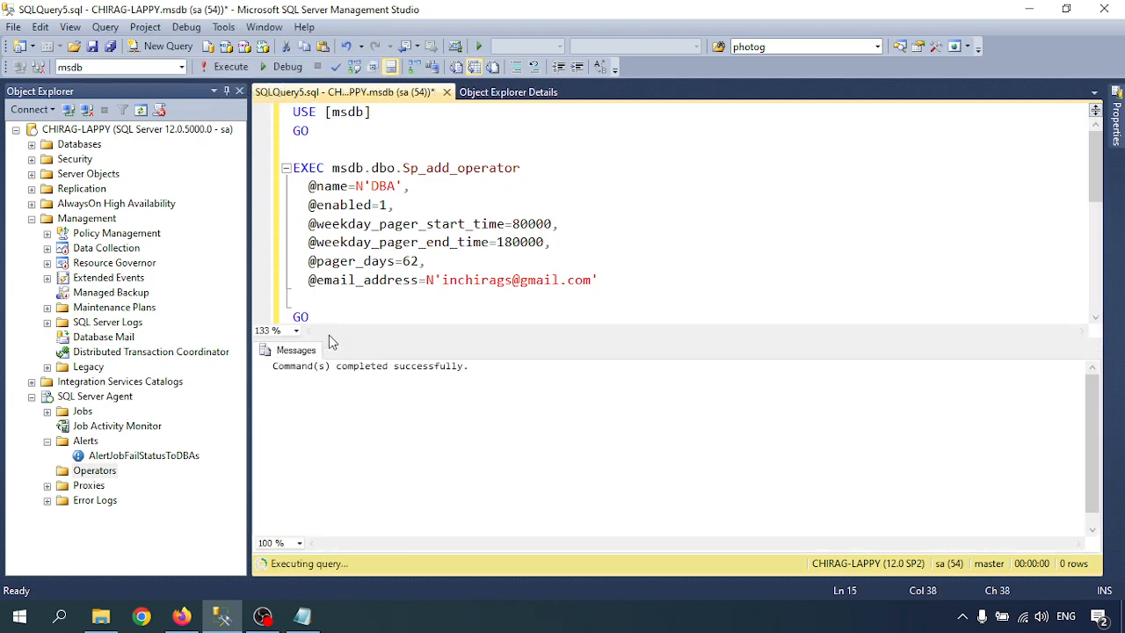
{"action": "right_click", "coordinate": [85, 474]}
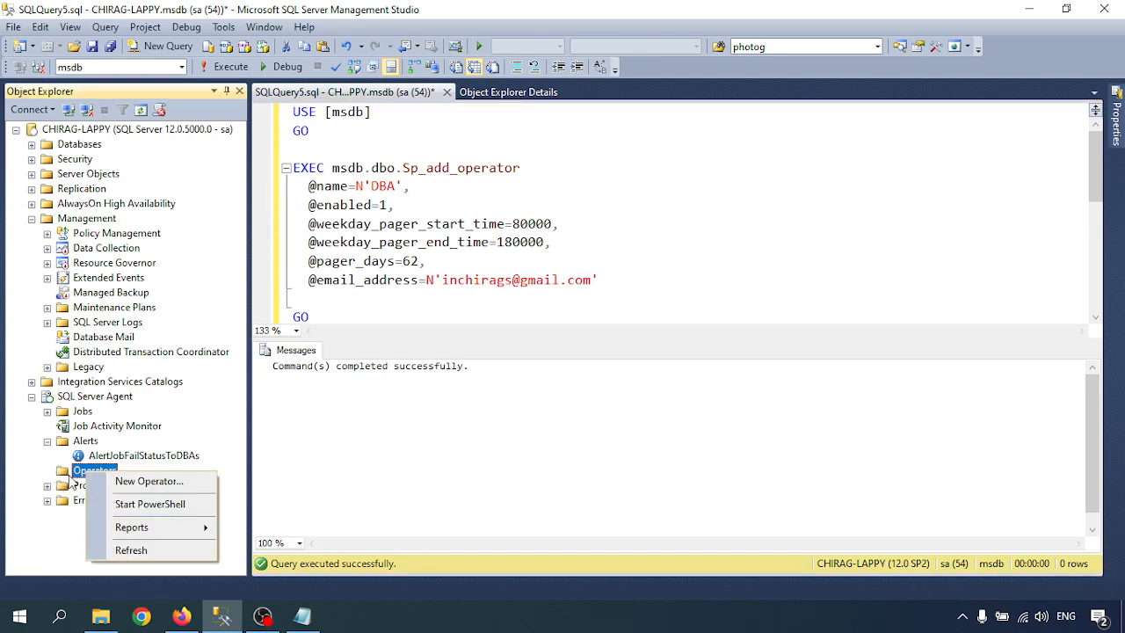
{"action": "left_click", "coordinate": [132, 554]}
{"action": "left_click", "coordinate": [48, 471]}
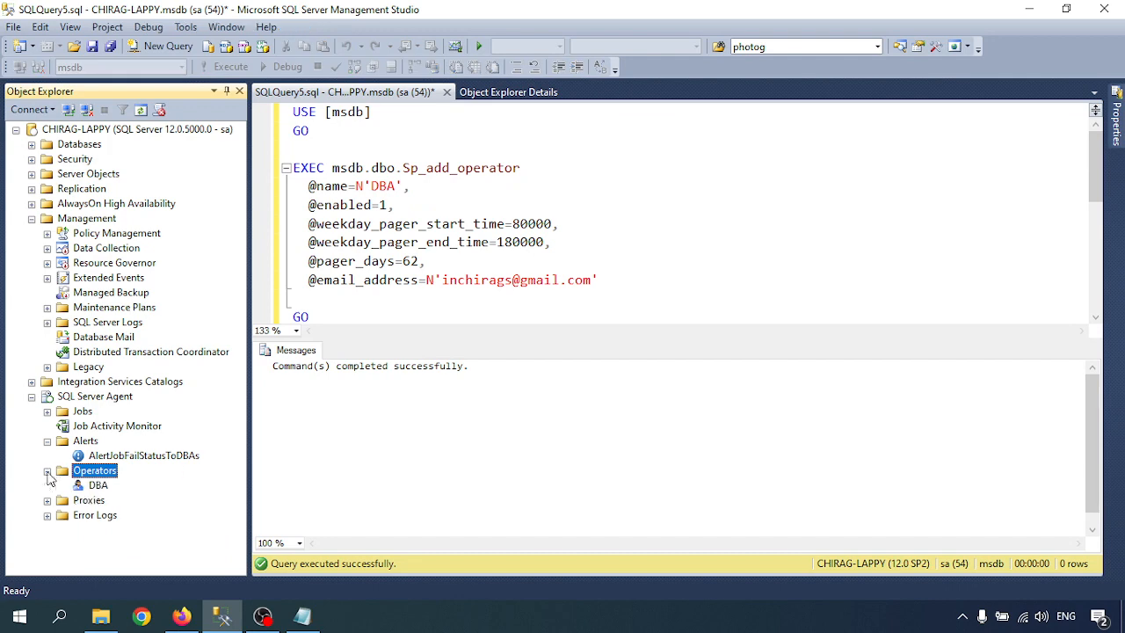
Open the DBA operator's Properties dialog.
{"action": "left_click", "coordinate": [96, 486]}
{"action": "right_click", "coordinate": [96, 488]}
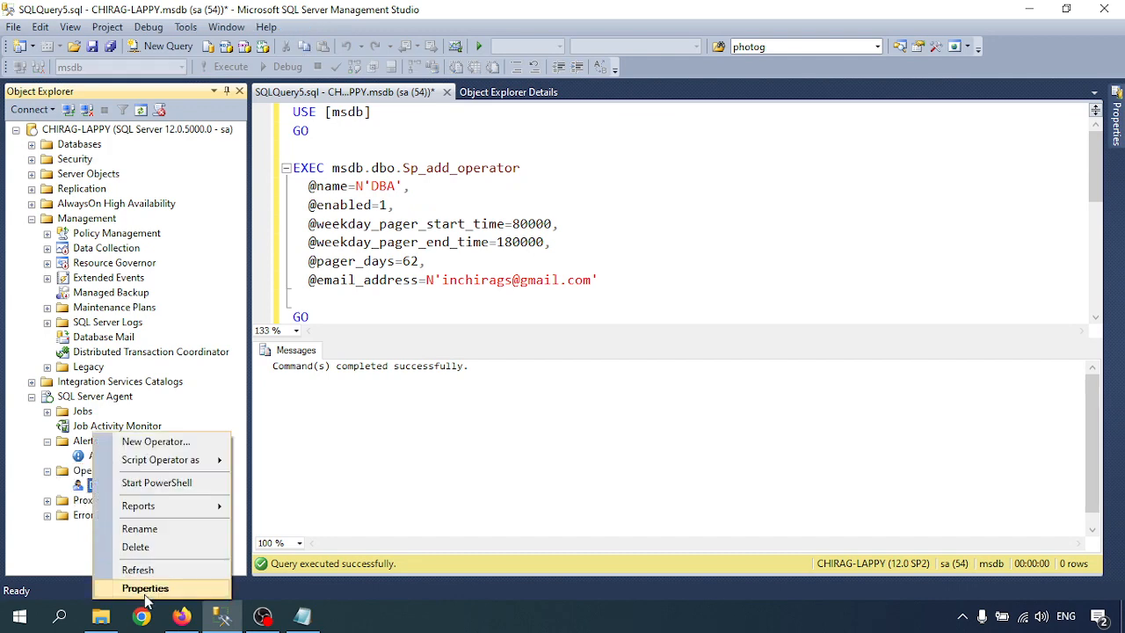
{"action": "left_click", "coordinate": [145, 584]}
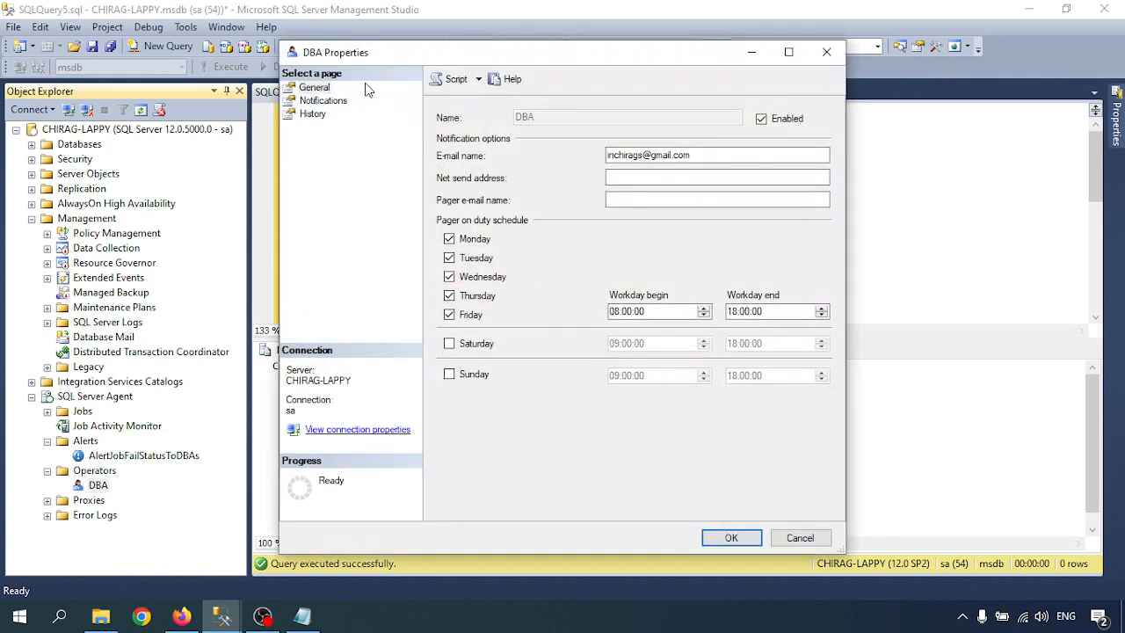
Check DBA's Notifications and General pages (Mon–Fri 08:00–18:00 pager), then cancel.
{"action": "left_click", "coordinate": [314, 101]}
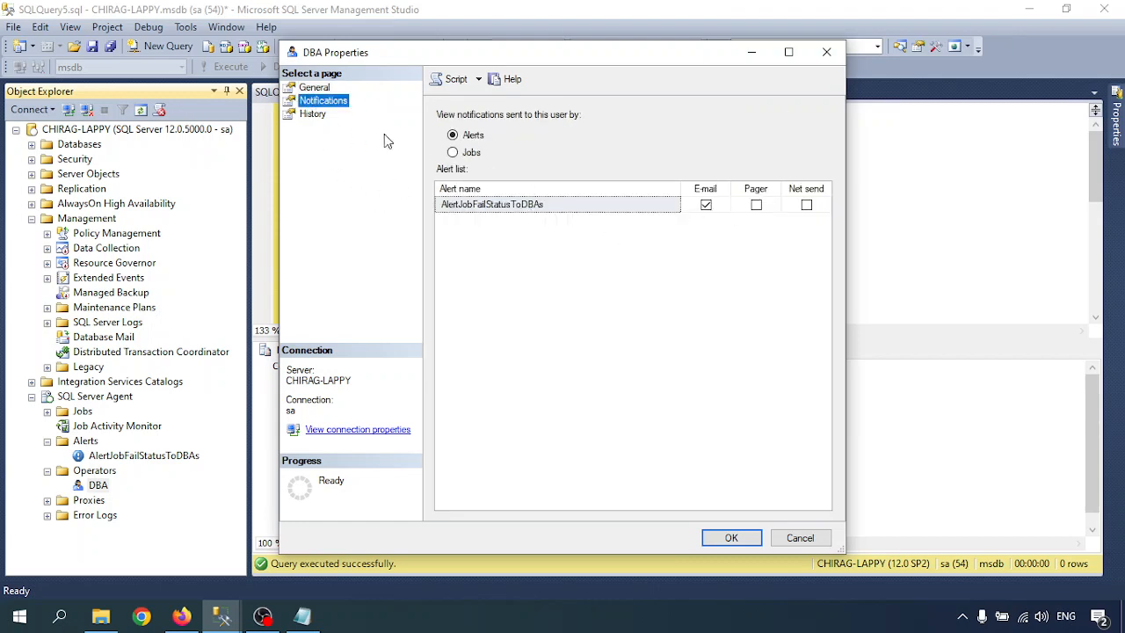
{"action": "left_click", "coordinate": [314, 88]}
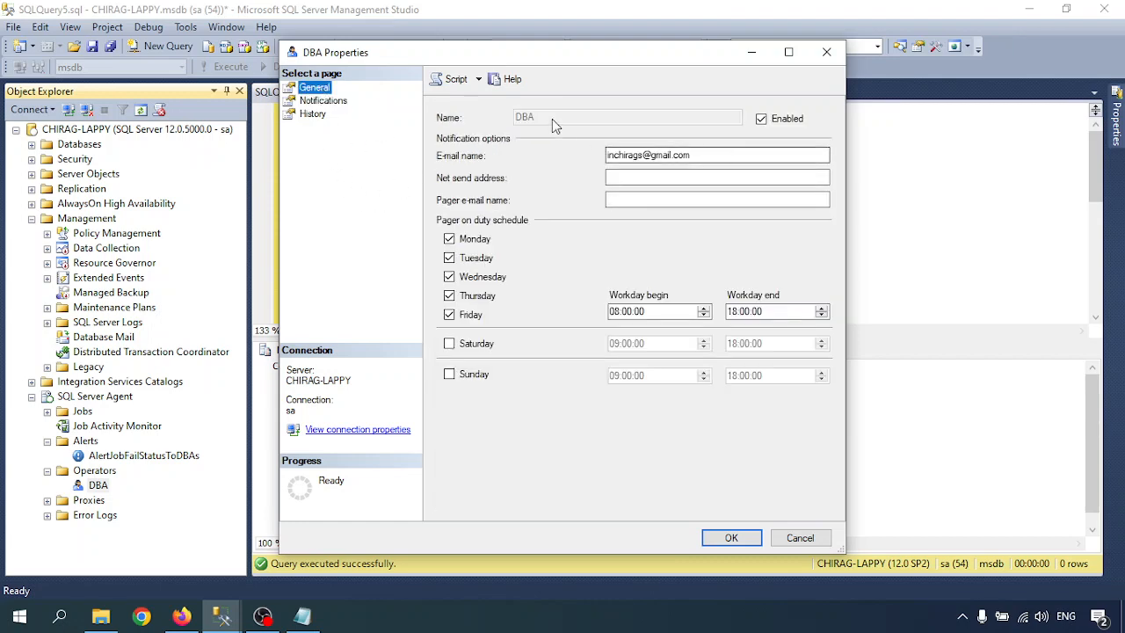
{"action": "left_click", "coordinate": [530, 120]}
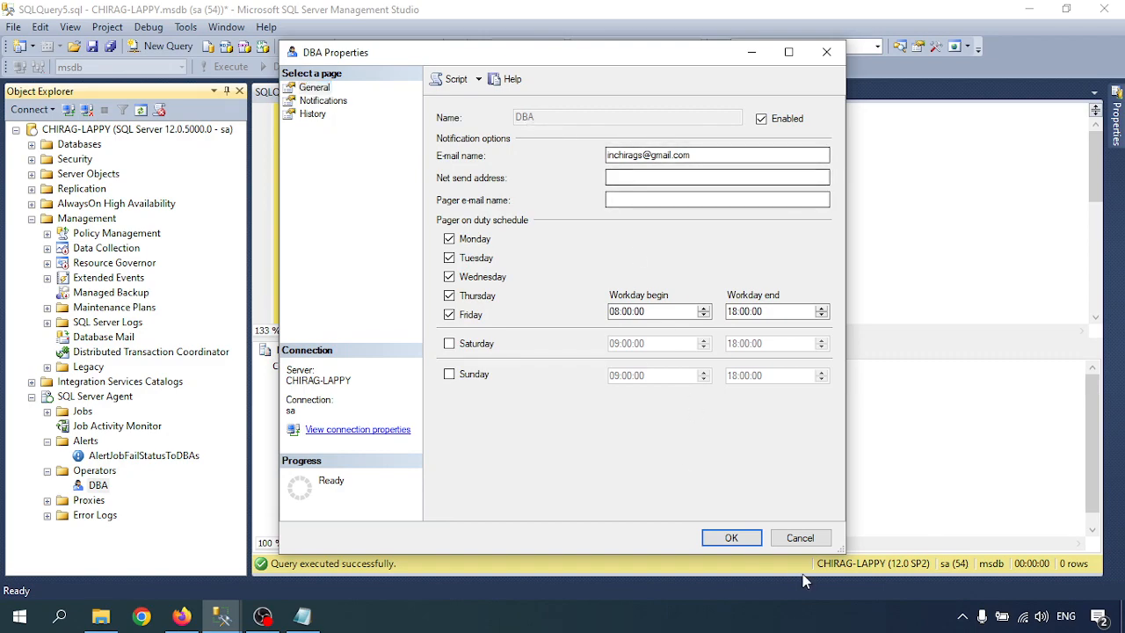
{"action": "left_click", "coordinate": [800, 537]}
{"action": "left_click", "coordinate": [302, 616]}
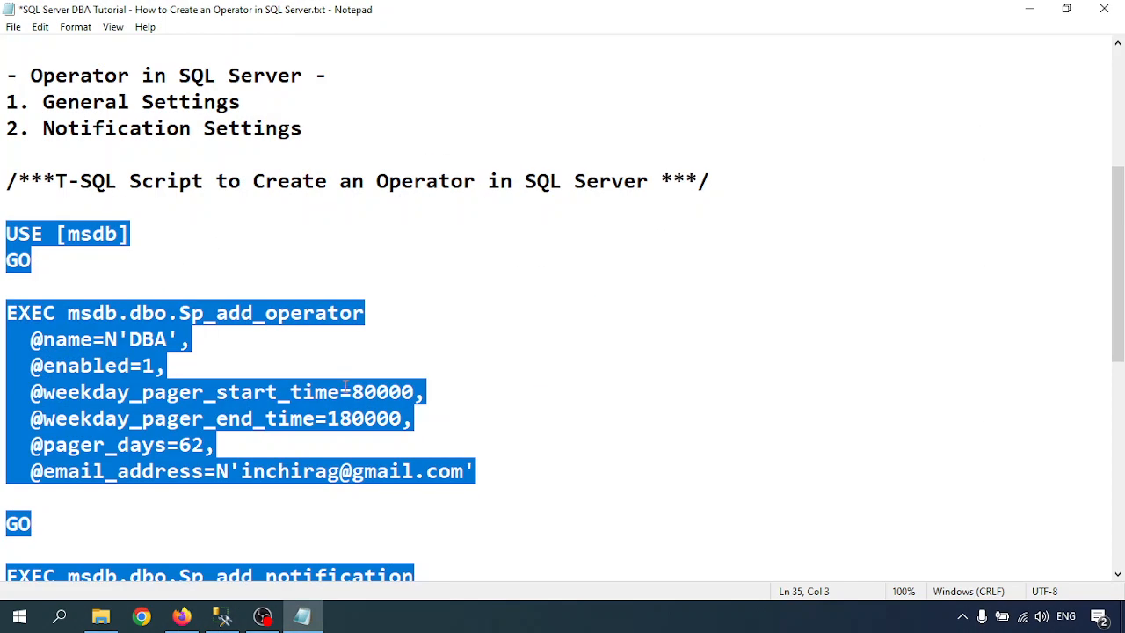
{"action": "scroll", "coordinate": [346, 388], "scroll_direction": "up", "scroll_amount": 4}
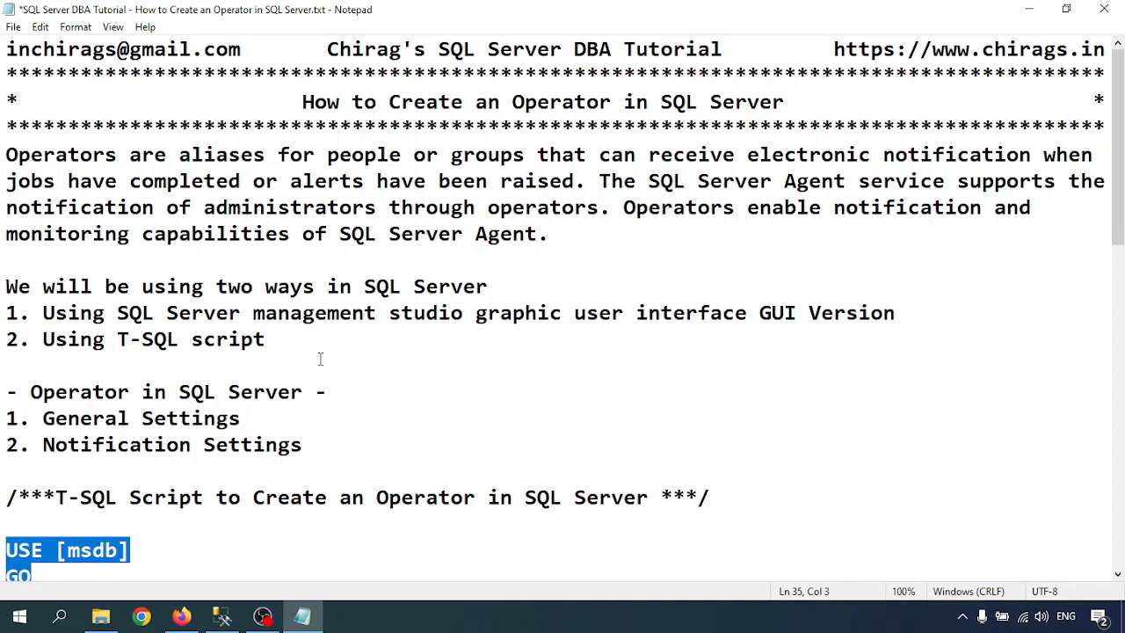
{"action": "scroll", "coordinate": [327, 359], "scroll_direction": "down", "scroll_amount": 1}
{"action": "scroll", "coordinate": [404, 387], "scroll_direction": "down", "scroll_amount": 3}
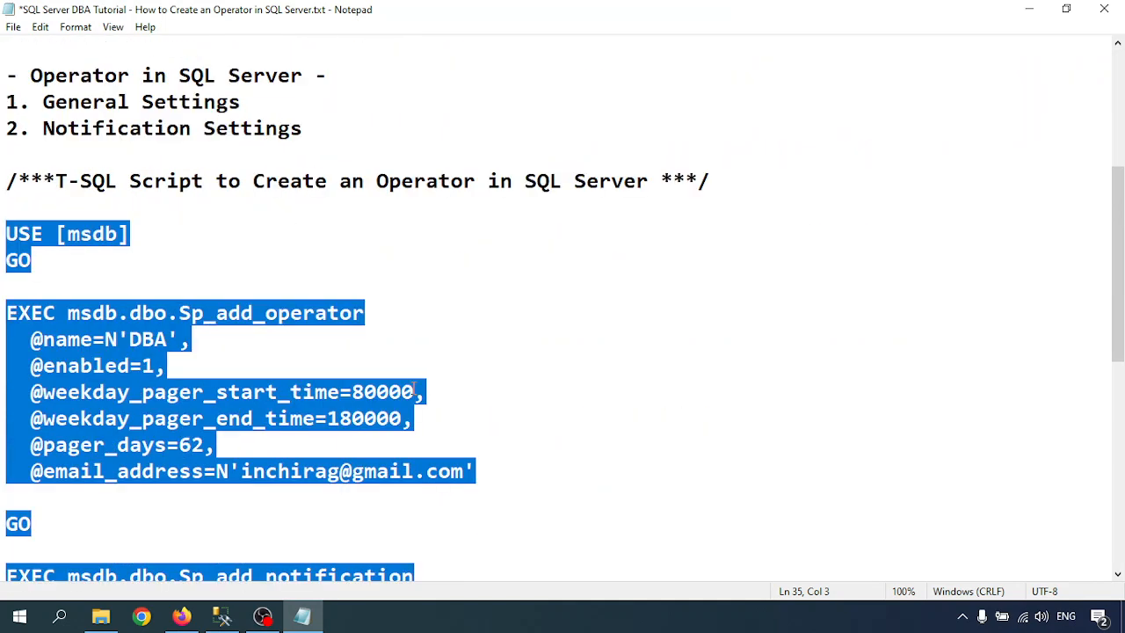
{"action": "left_click", "coordinate": [432, 325]}
{"action": "scroll", "coordinate": [399, 436], "scroll_direction": "down", "scroll_amount": 1}
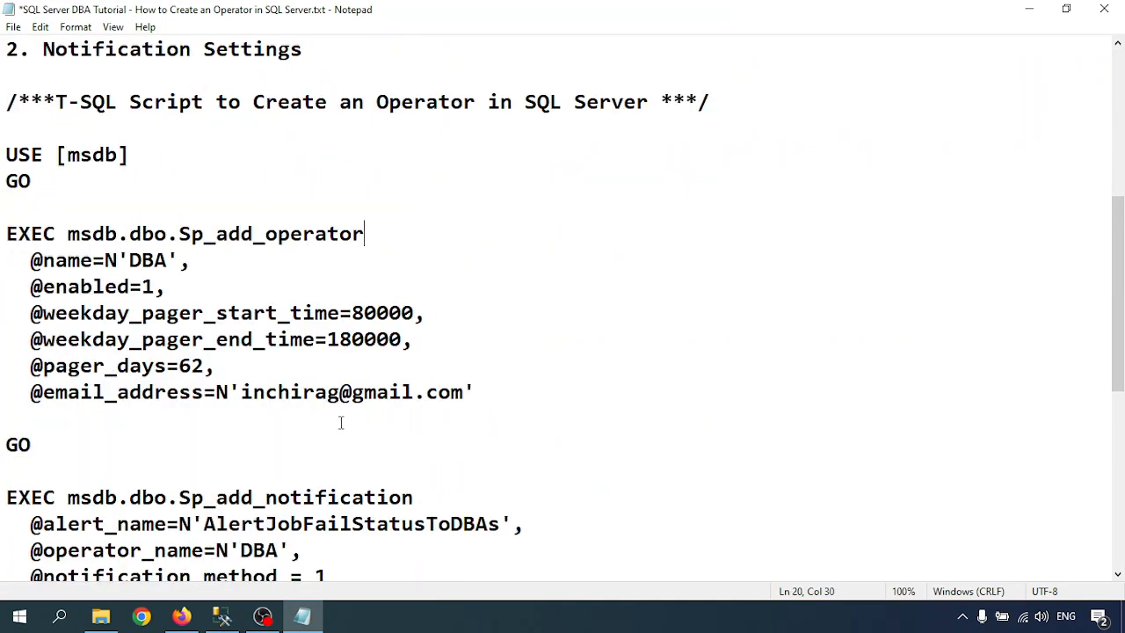
{"action": "left_click", "coordinate": [339, 392]}
{"action": "type", "text": "s"}
{"action": "key", "text": "ctrl+s"}
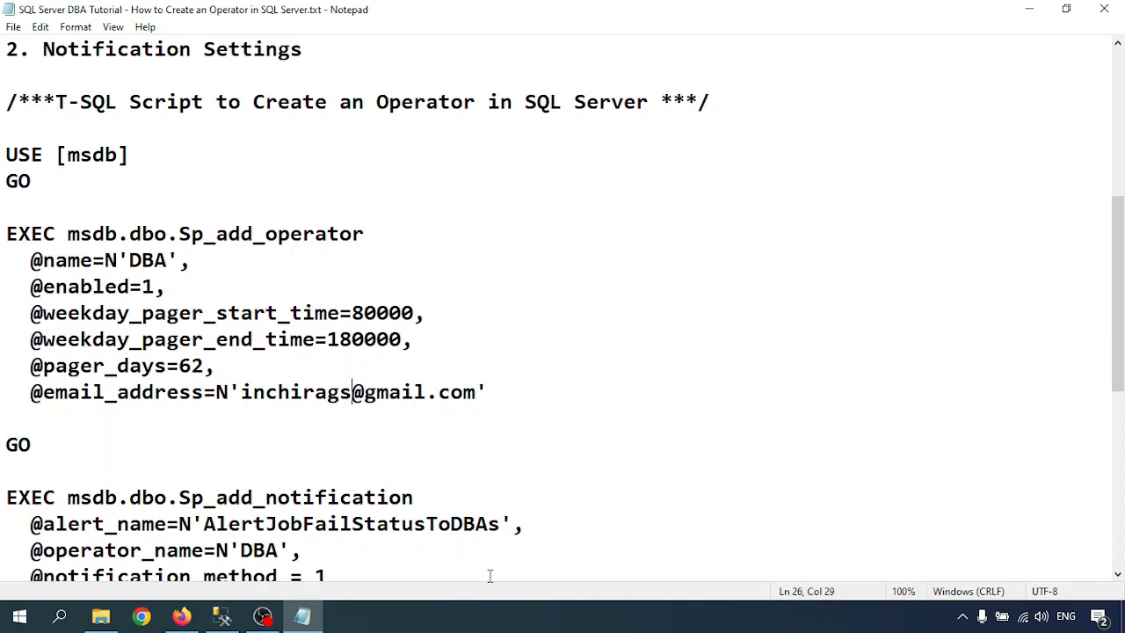
{"action": "left_click", "coordinate": [481, 616]}
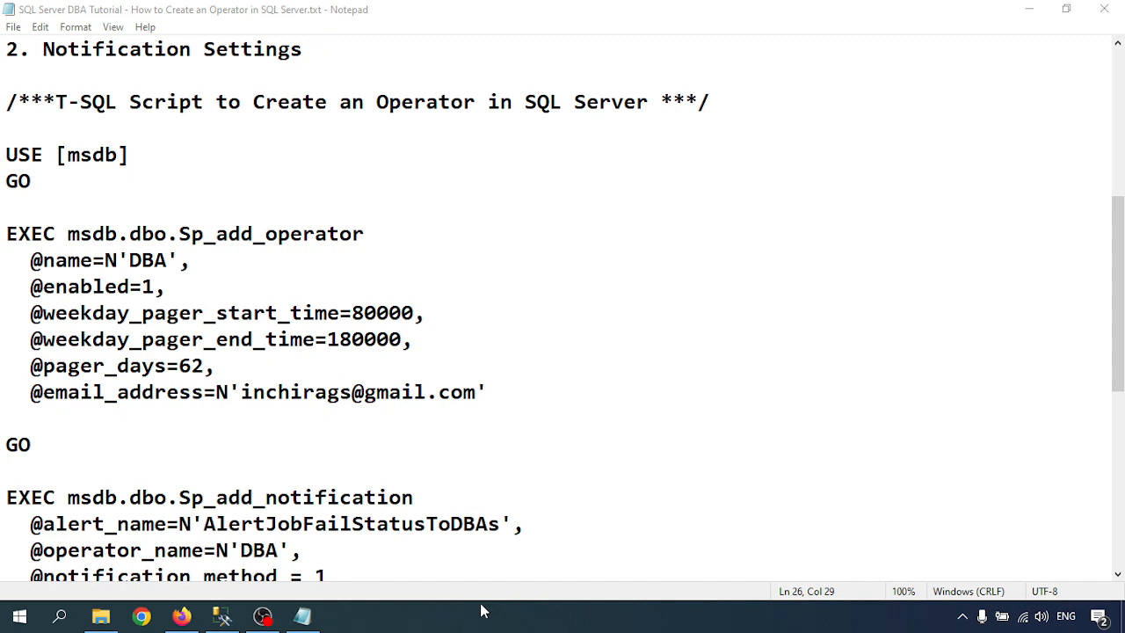